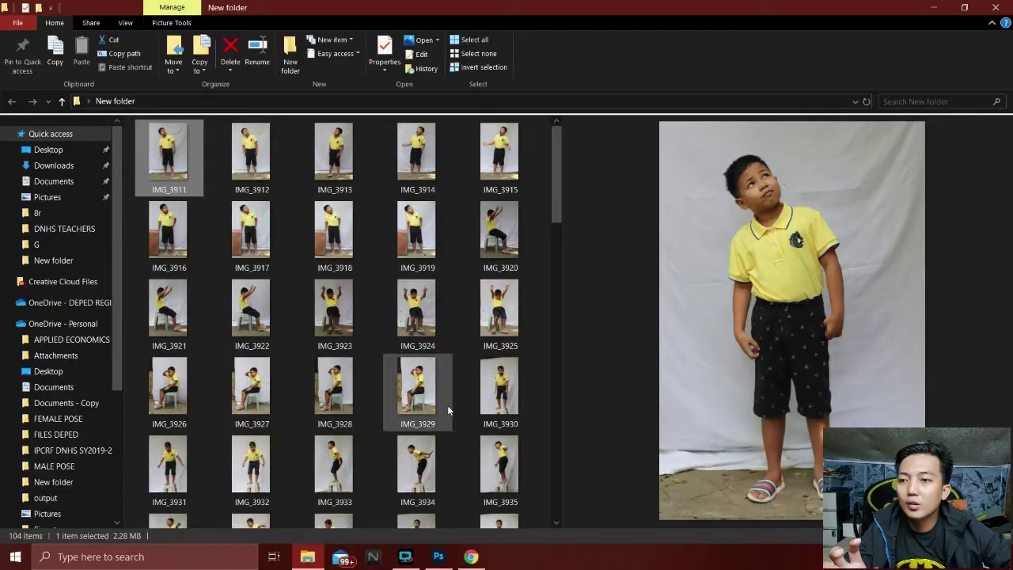
Widen the thumbnail grid and preview IMG_3912 through IMG_3915, then IMG_3924.
left_click_drag(564, 237, 712, 238)
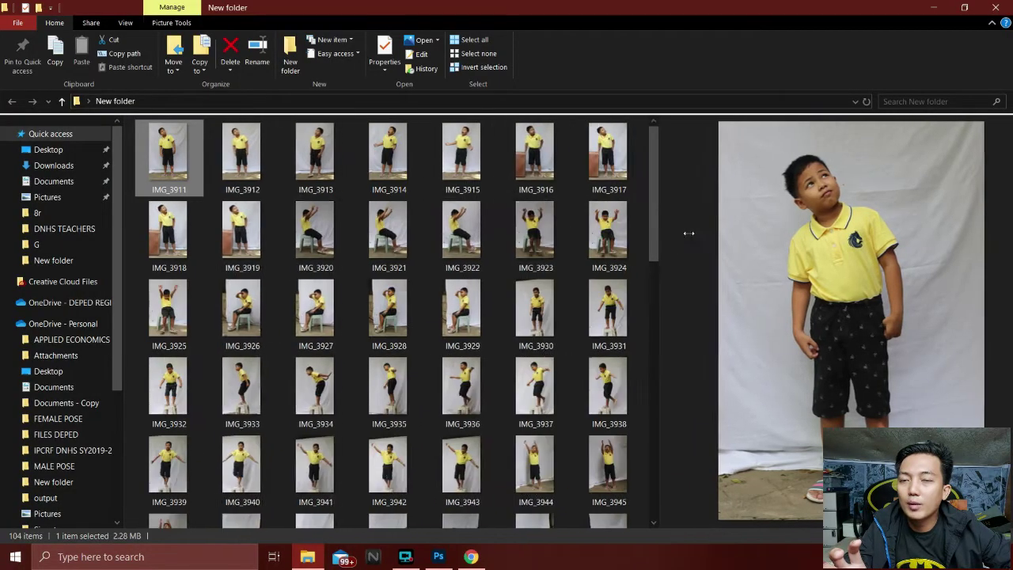
left_click(231, 167)
left_click(312, 166)
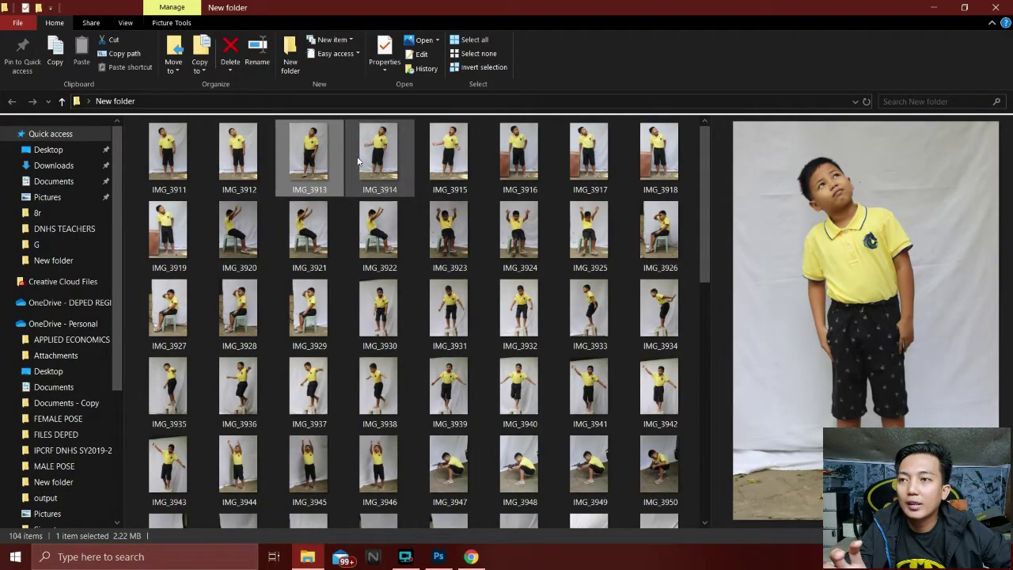
left_click(390, 168)
left_click(469, 175)
left_click(502, 238)
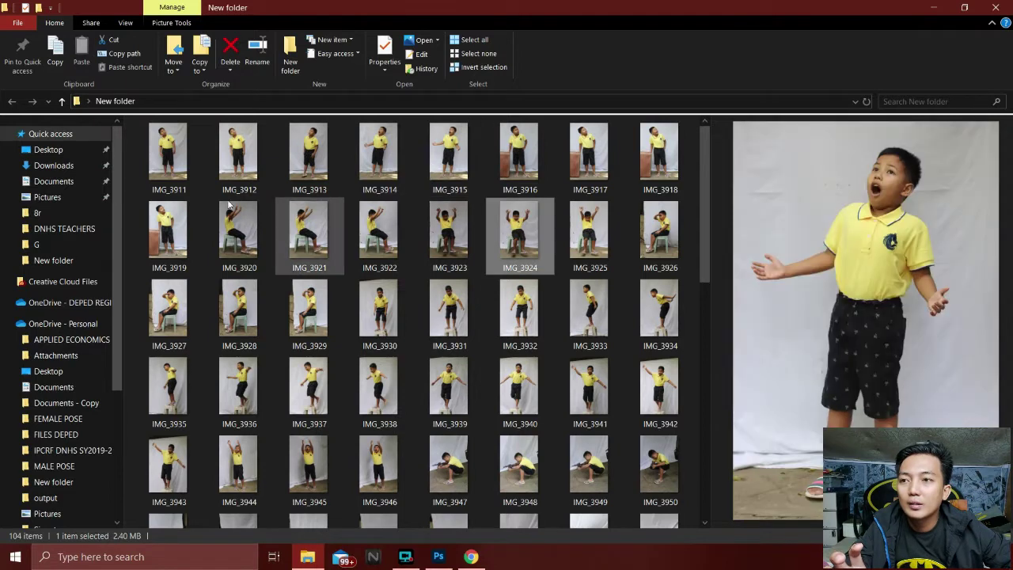
Preview the boy's pose shots IMG_3911 through IMG_3916 in order.
left_click(180, 155)
left_click(233, 153)
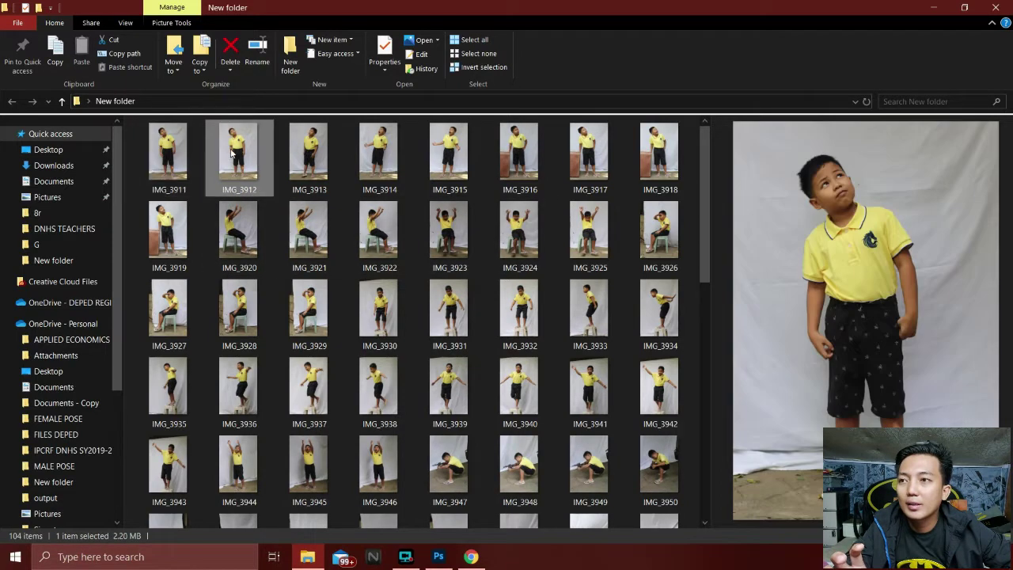
left_click(294, 146)
left_click(401, 163)
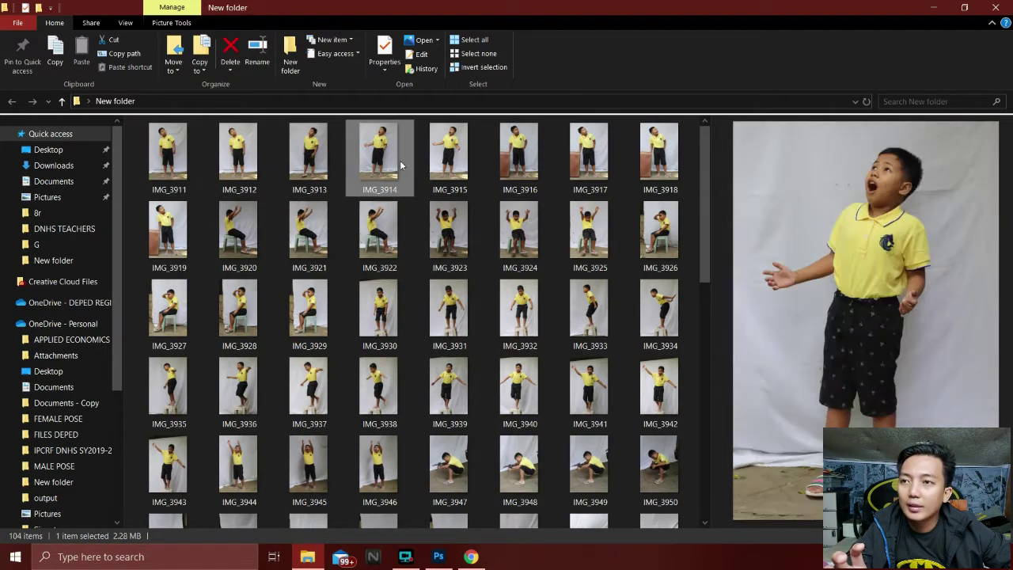
left_click(438, 165)
left_click(529, 163)
Preview IMG_3933 back to IMG_3930 and forward again to IMG_3933.
left_click(606, 293)
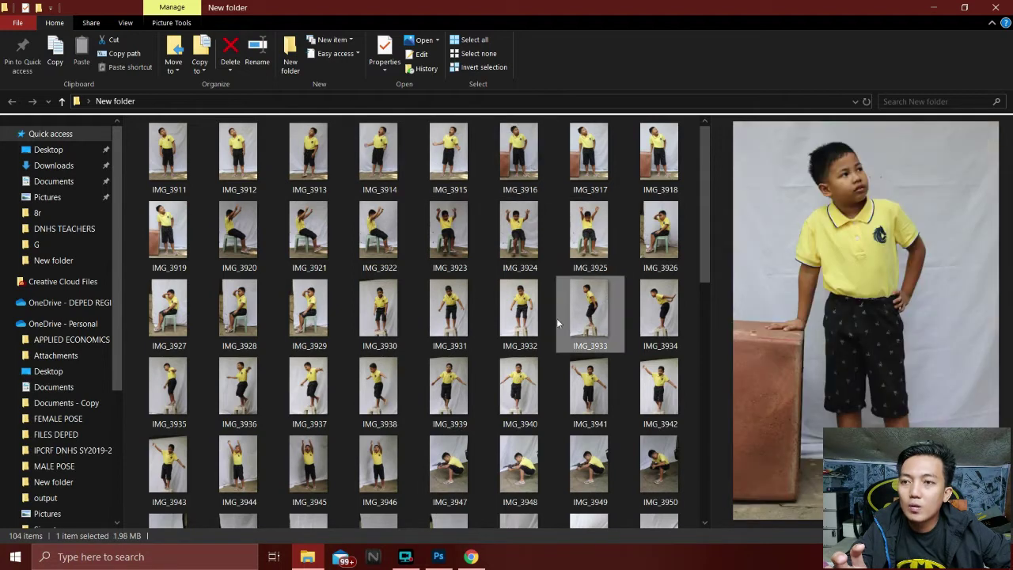
left_click(519, 313)
left_click(449, 313)
left_click(394, 325)
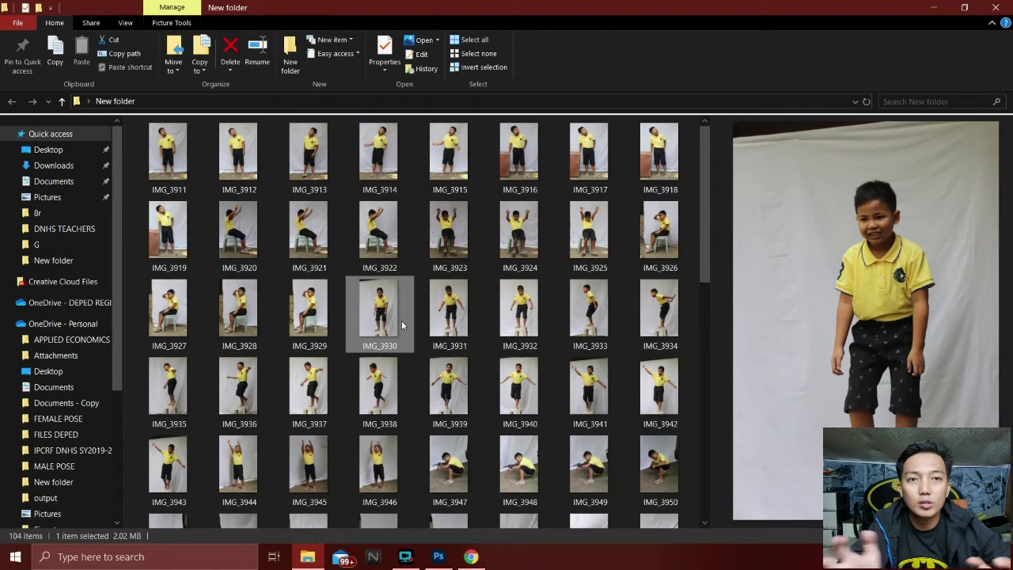
left_click(449, 318)
left_click(518, 321)
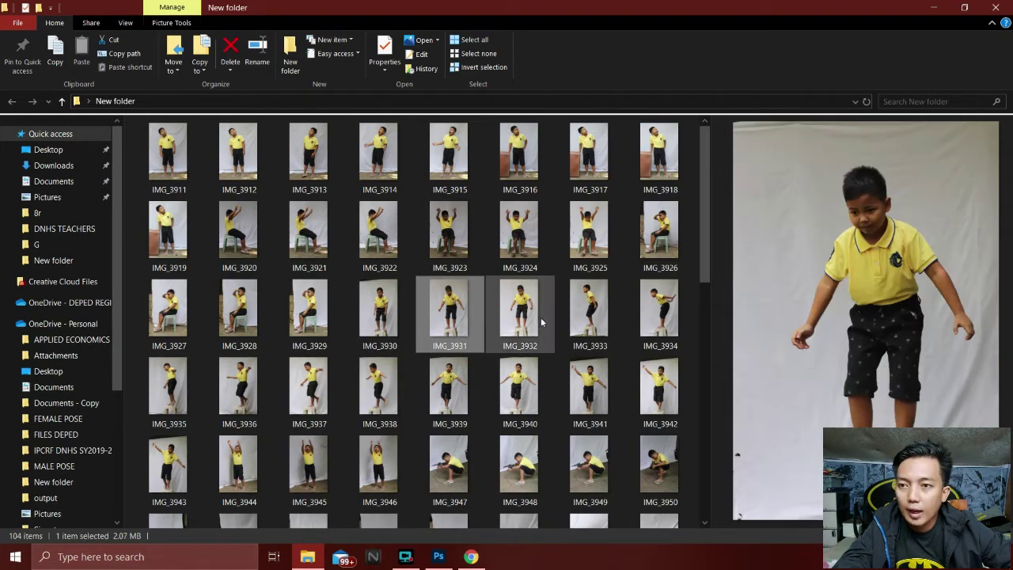
left_click(587, 322)
left_click_drag(703, 248, 700, 188)
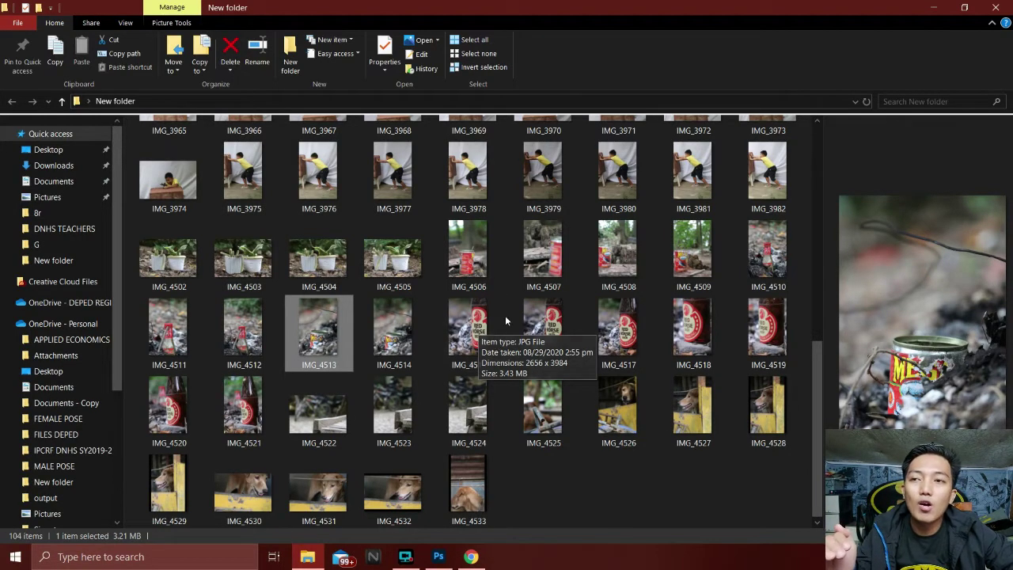
Browse the remaining thumbnails, previewing IMG_3934 (boy on stool), IMG_3935 and bottle shot IMG_4516.
scroll(499, 313, "up", 3)
scroll(495, 309, "up", 5)
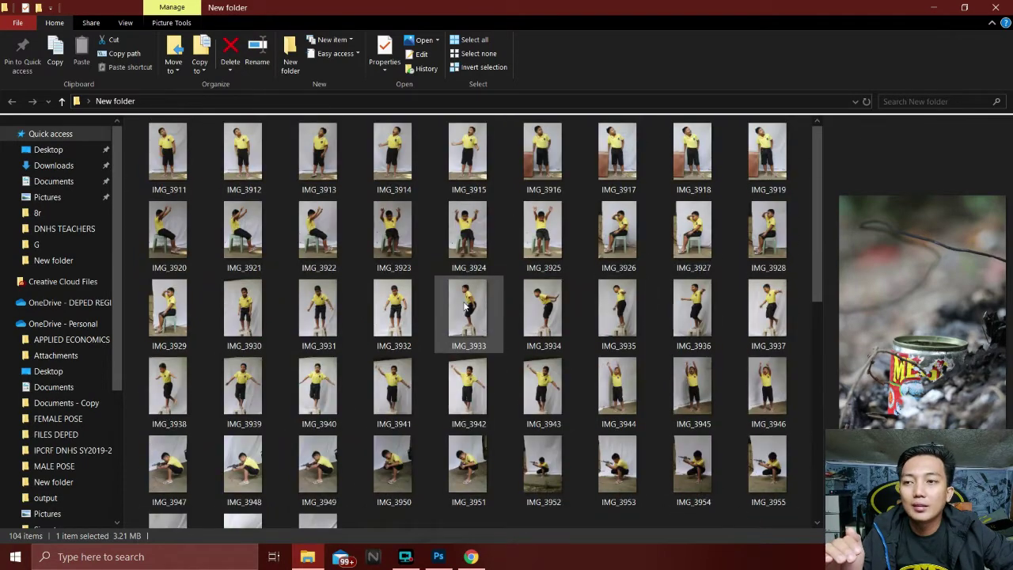
left_click(515, 307)
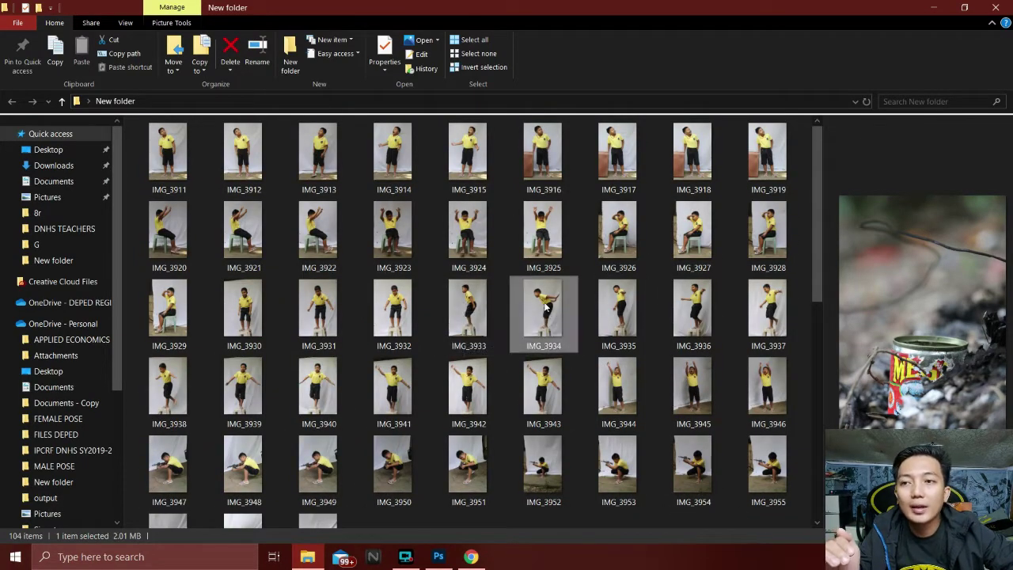
left_click(603, 303)
scroll(579, 359, "down", 7)
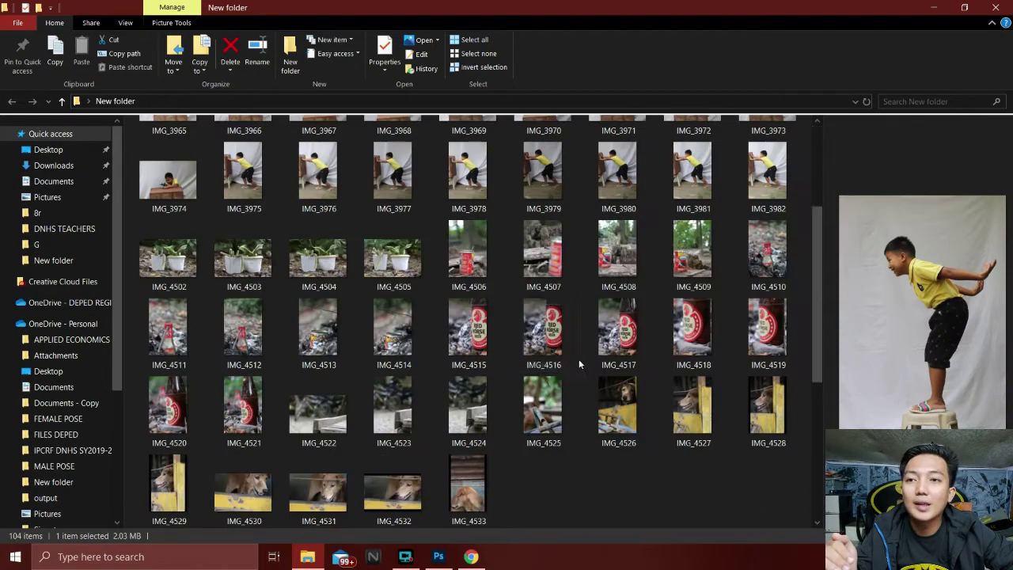
left_click(523, 344)
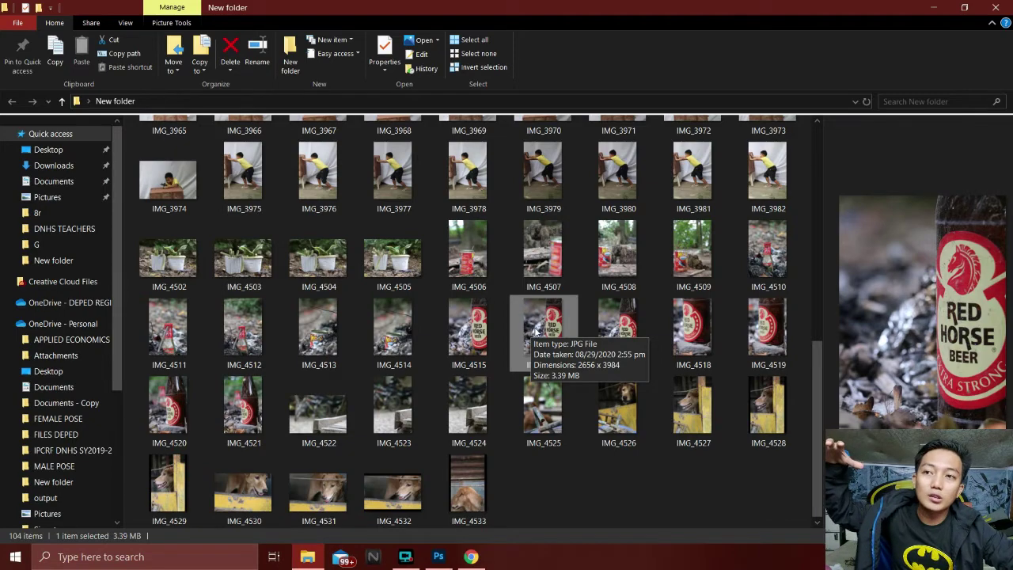
scroll(507, 337, "up", 6)
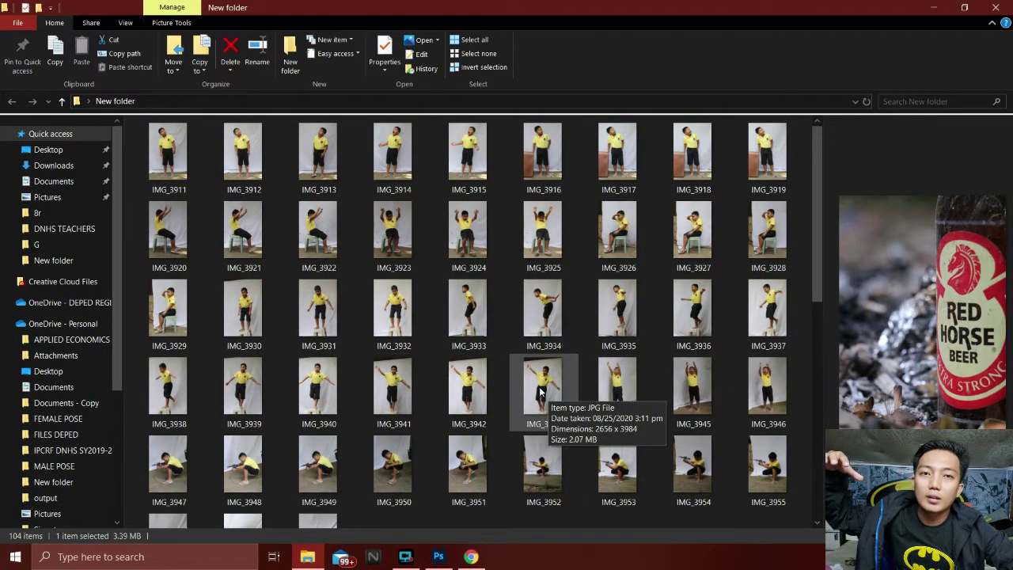
scroll(577, 376, "down", 5)
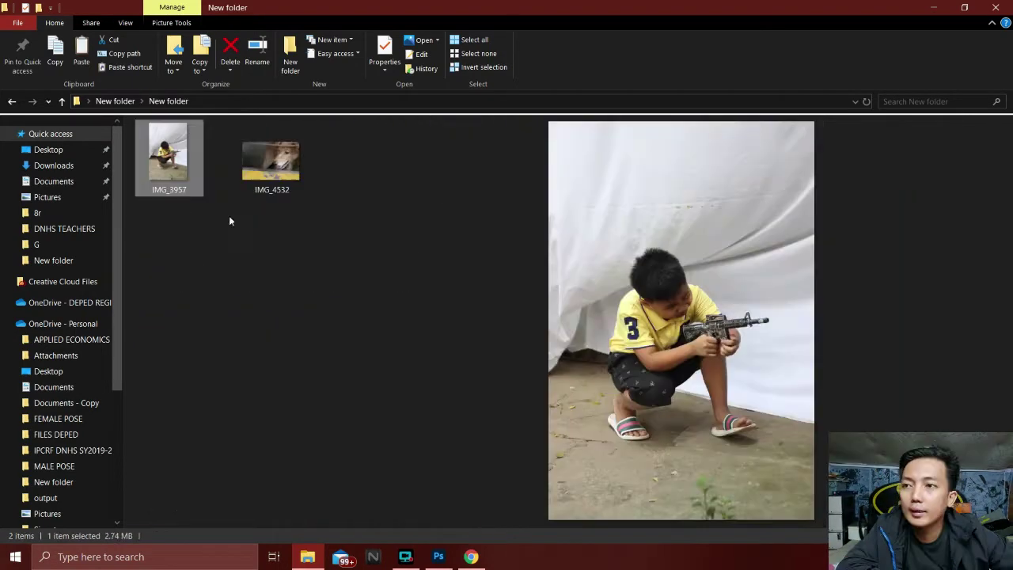
left_click(269, 163)
left_click(160, 169)
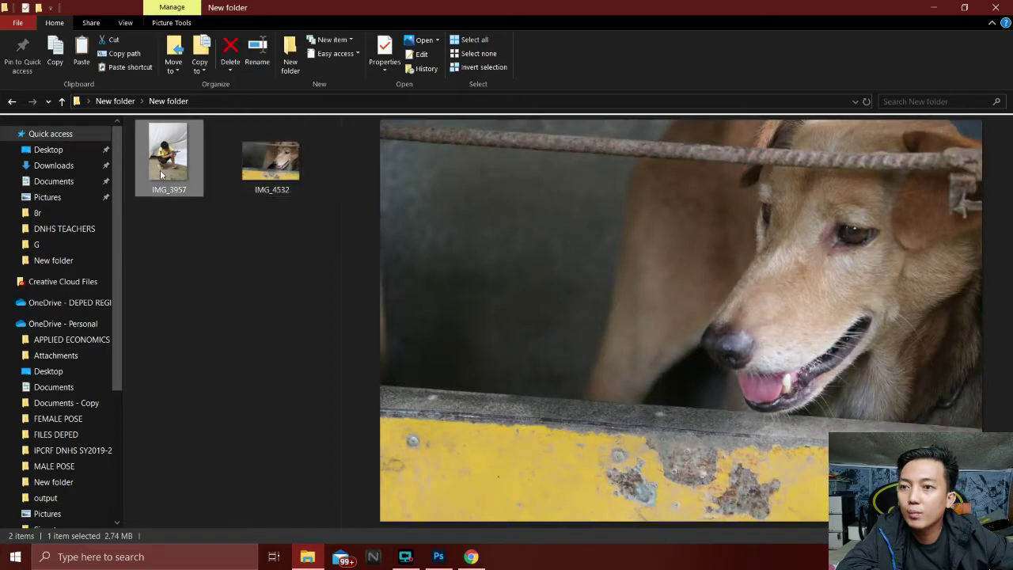
left_click(266, 178)
left_click(195, 173)
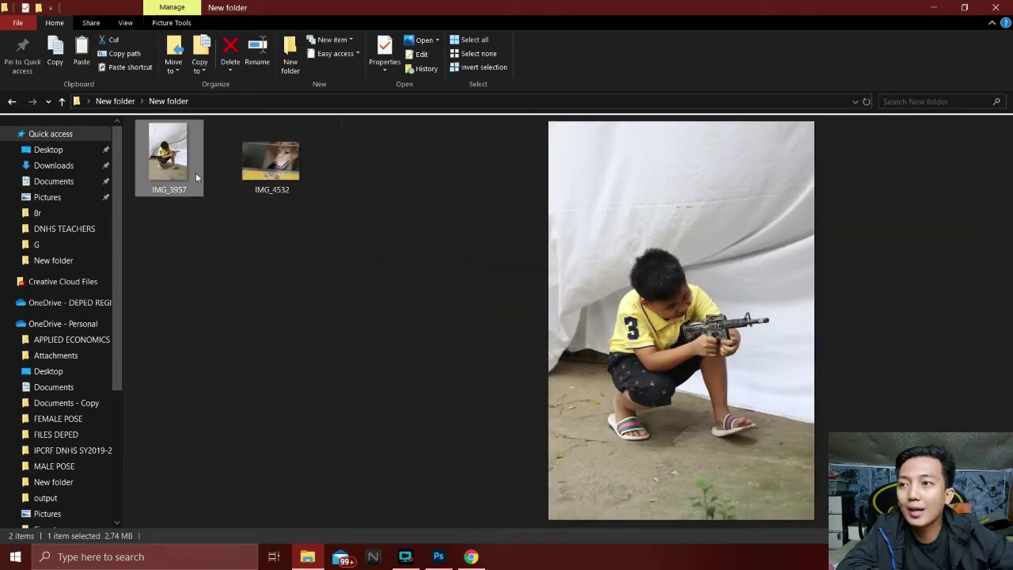
left_click(269, 162)
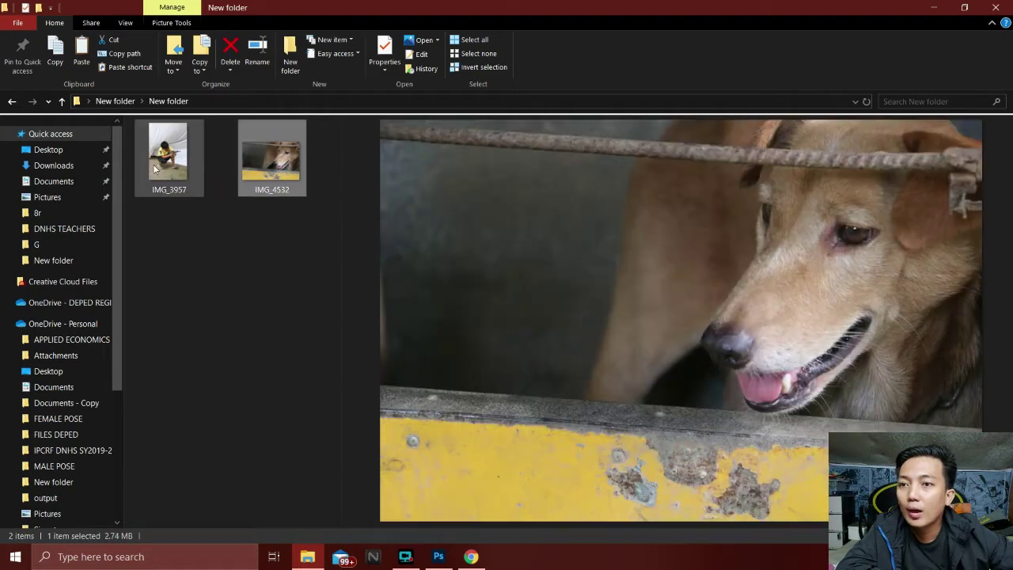
left_click(156, 169)
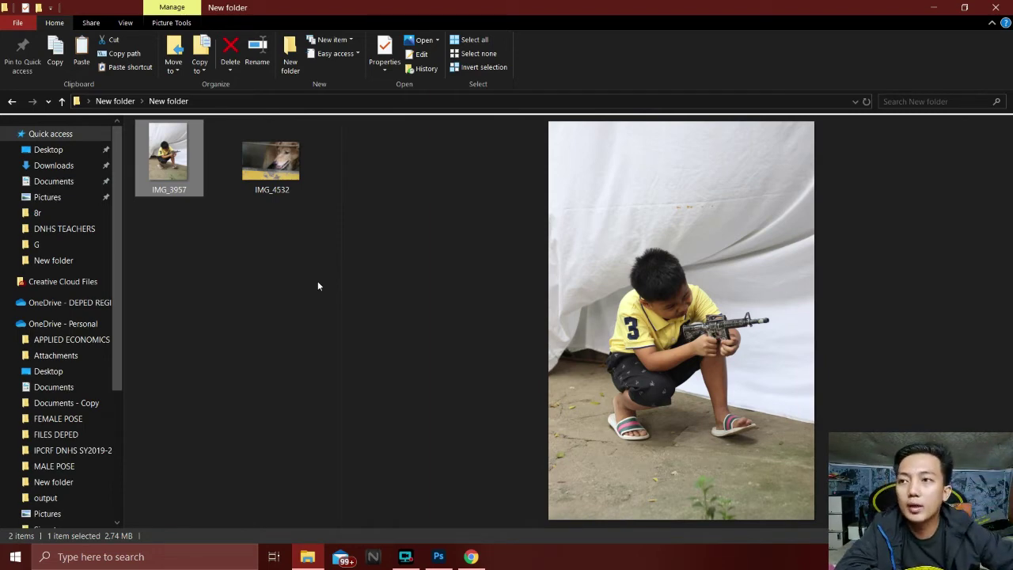
left_click(298, 176)
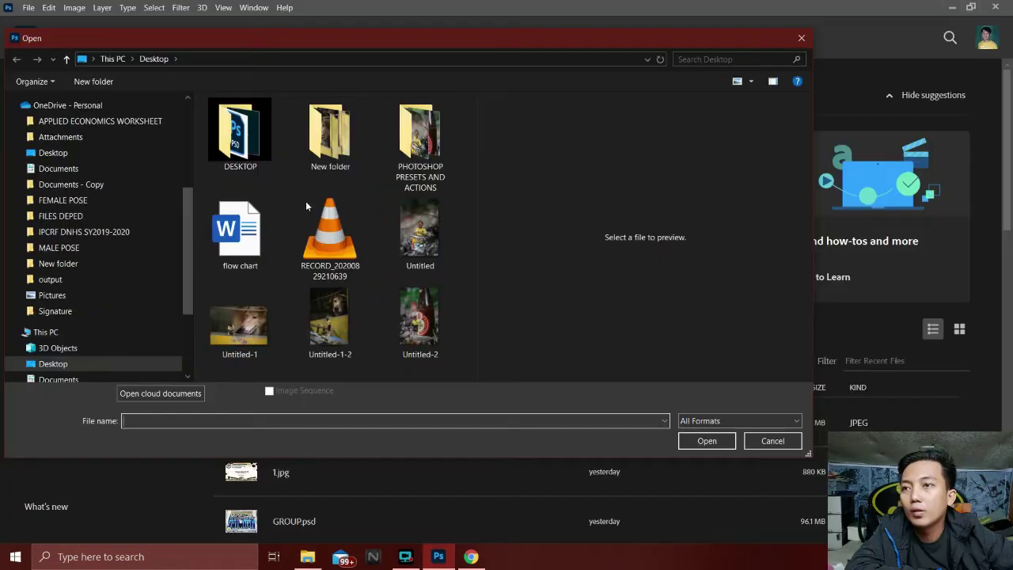
Open IMG_3957 and IMG_4532 together from Desktop > New folder > New folder.
double_click(330, 133)
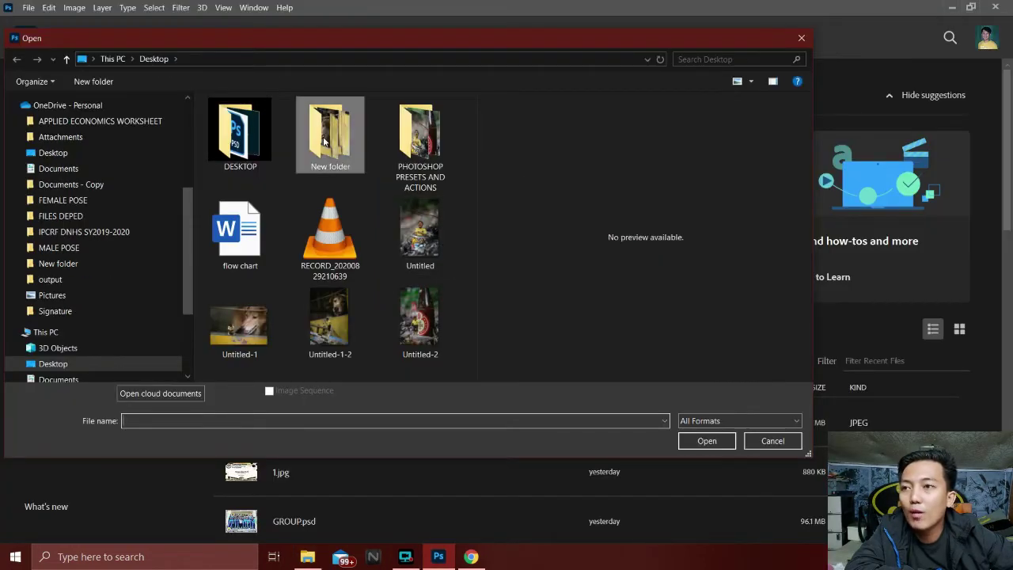
double_click(247, 148)
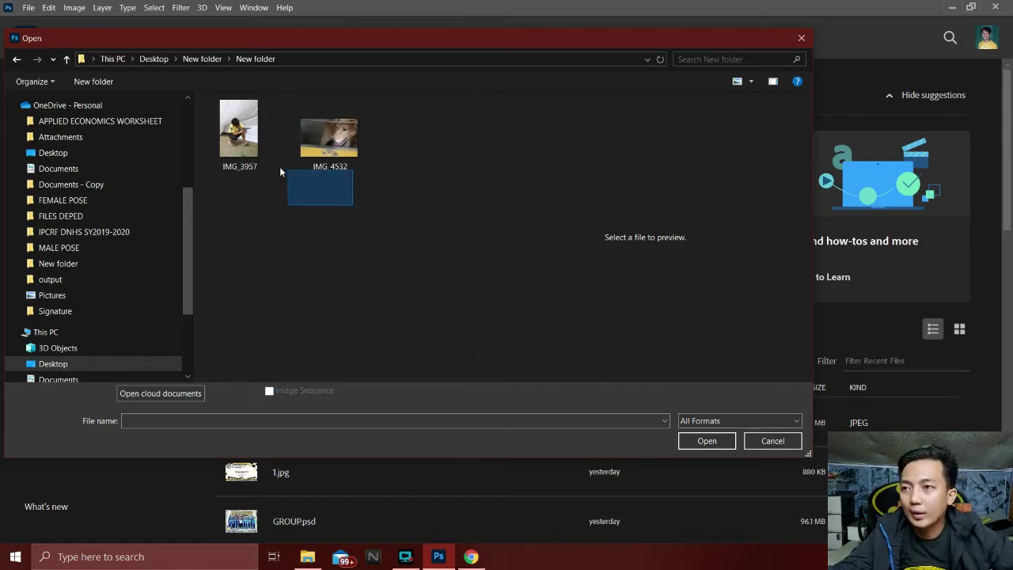
left_click_drag(280, 171, 267, 159)
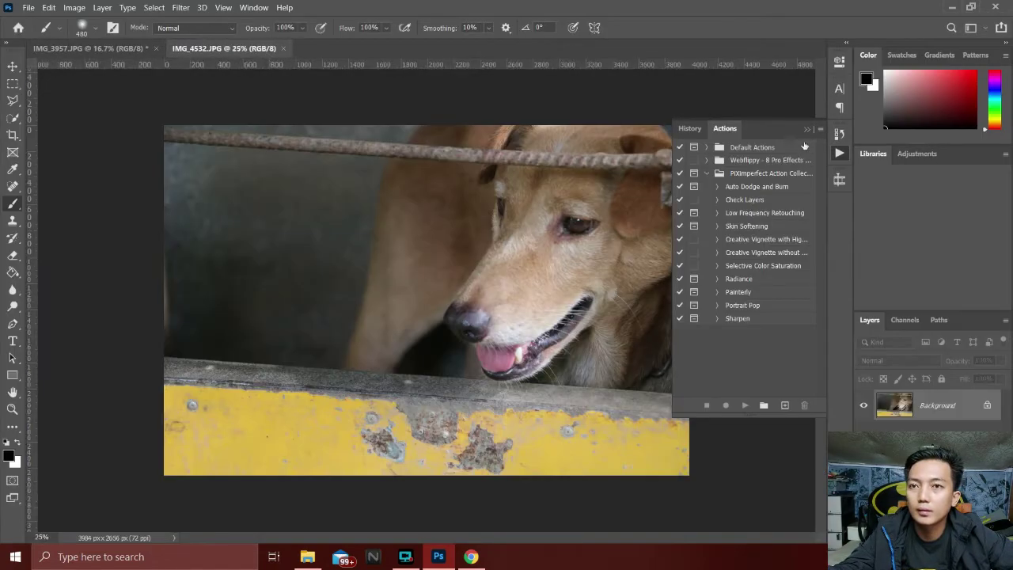
Close the Actions panel and draw a rectangular marquee around the crouching boy in IMG_3957.
left_click(805, 129)
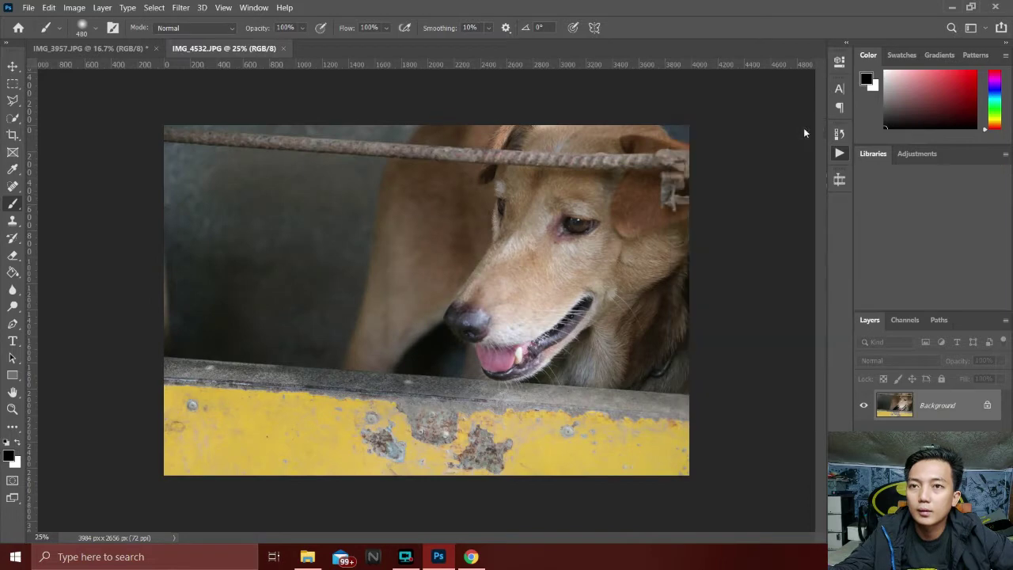
left_click(91, 49)
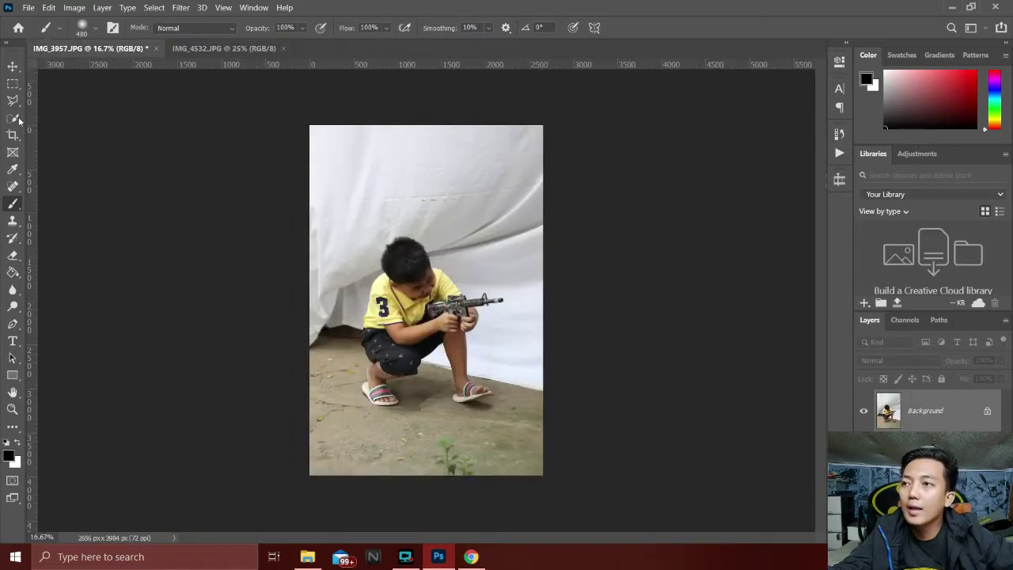
left_click(13, 84)
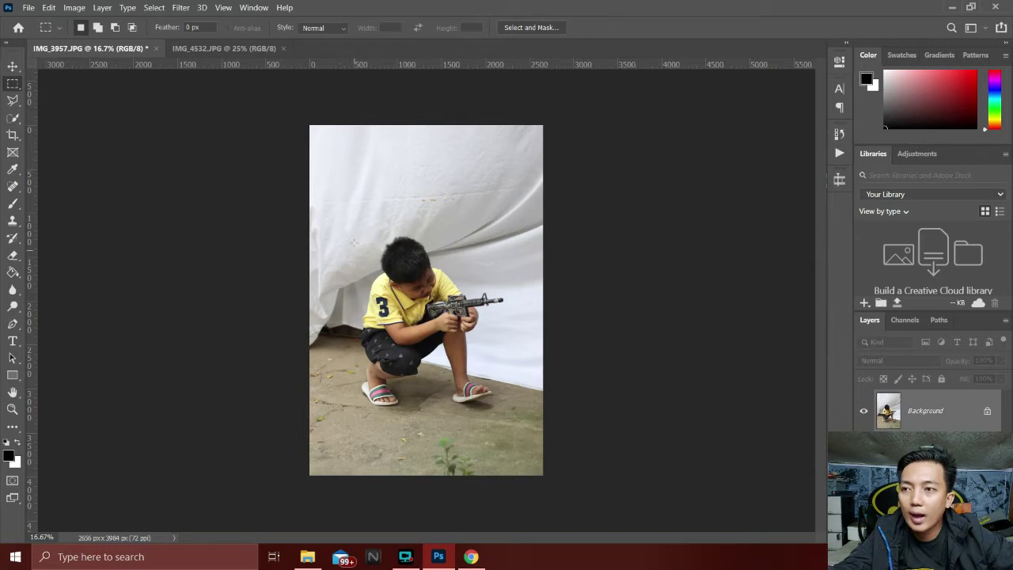
left_click_drag(338, 214, 520, 440)
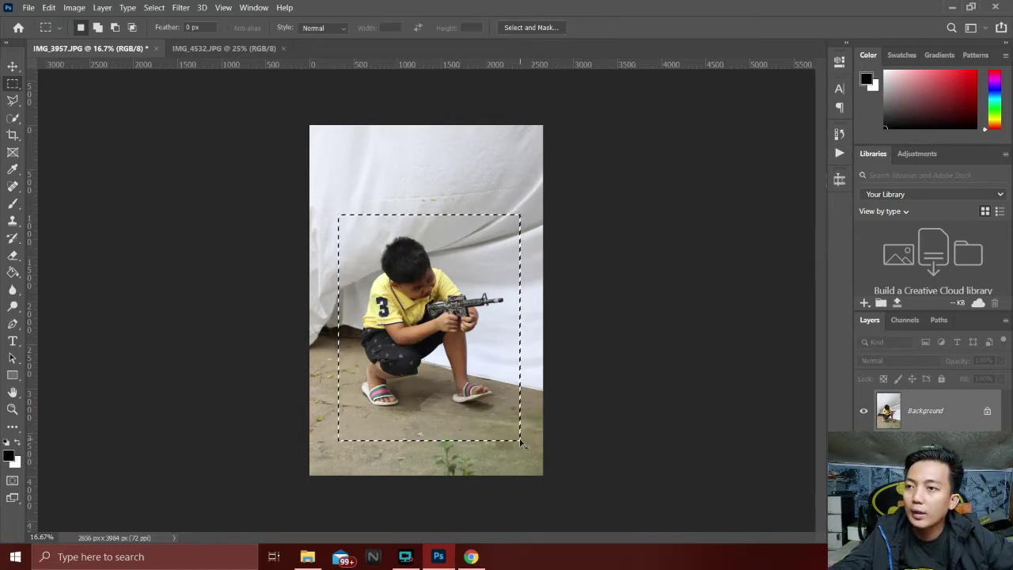
Paste the boy into IMG_4532, shift him left and scale him to 101.44%.
left_click(202, 48)
key("ctrl+v")
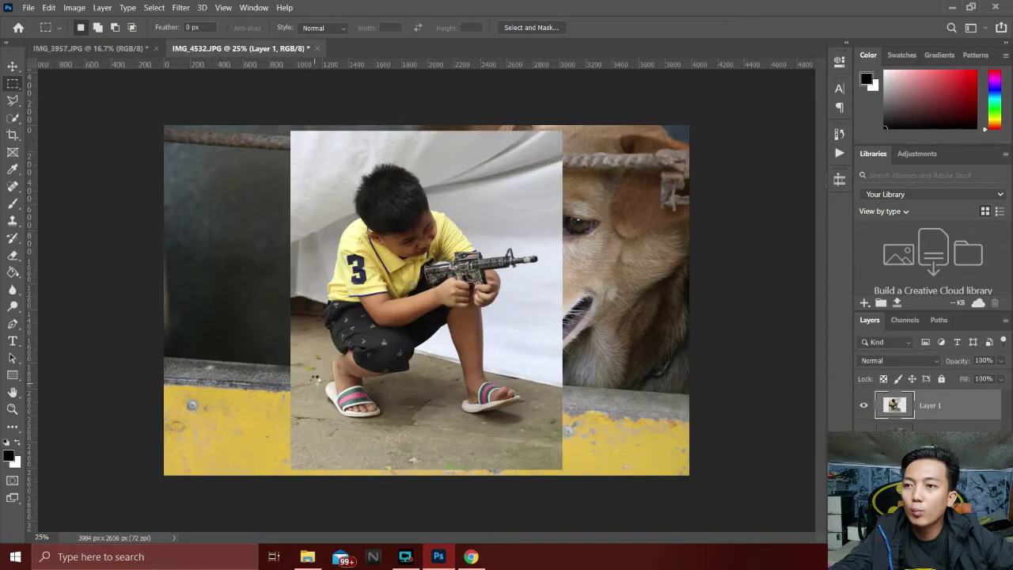
left_click_drag(512, 317, 422, 299)
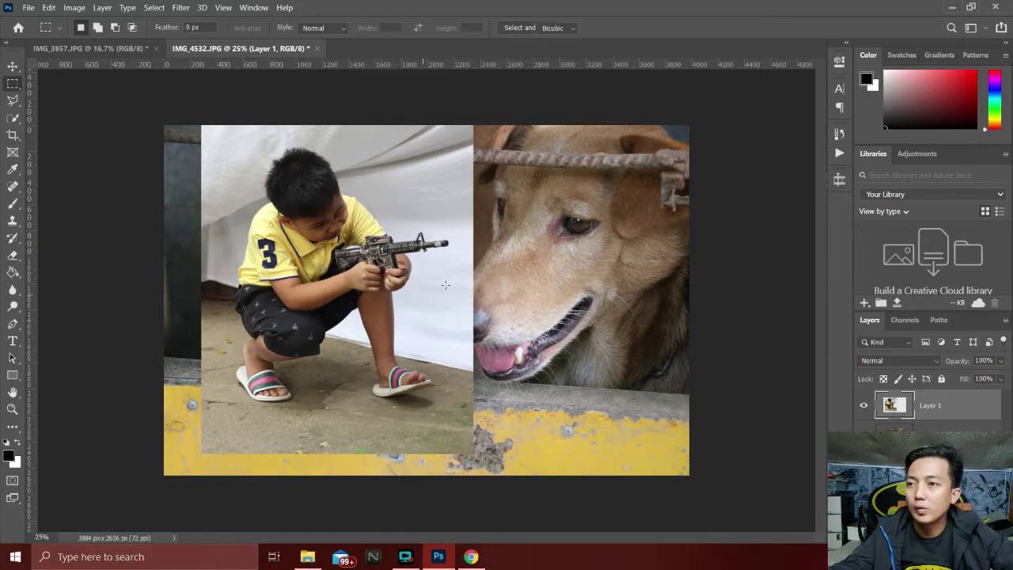
key("ctrl+t")
left_click_drag(473, 115, 477, 110)
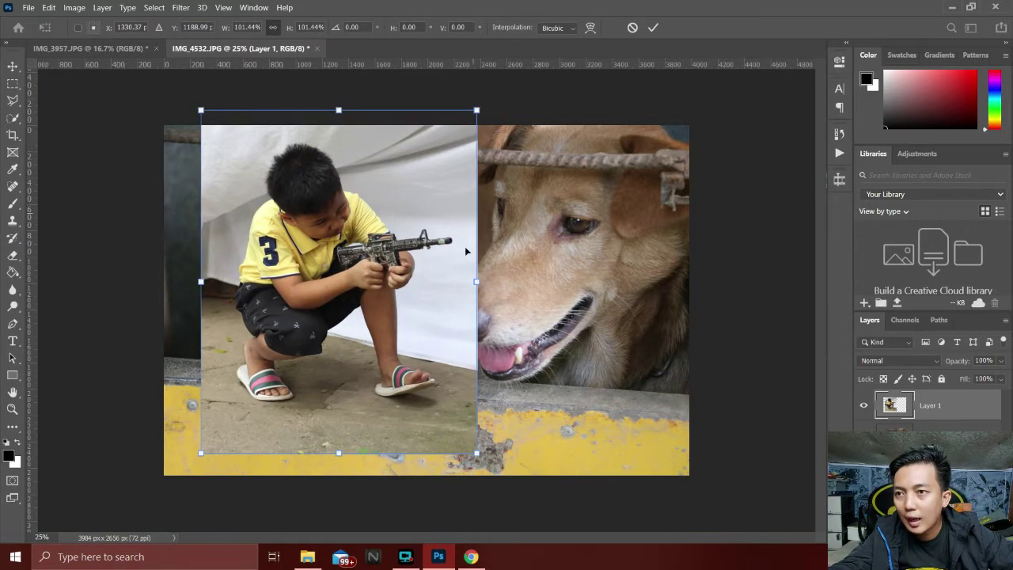
left_click(653, 29)
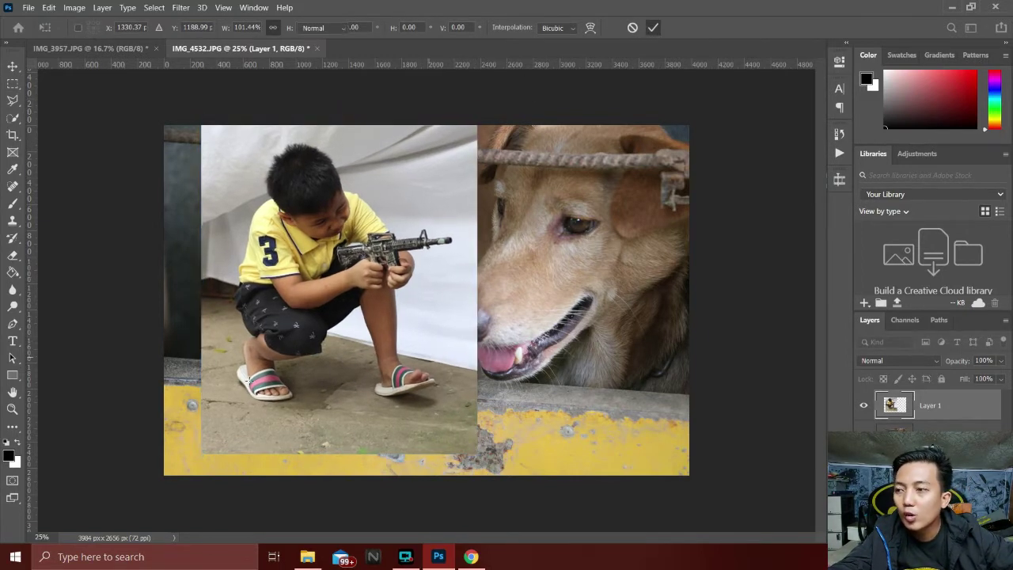
Zoom the view in on the pasted boy.
left_click(12, 409)
mouse_move(308, 267)
left_mouse_down()
mouse_move(333, 266)
mouse_move(317, 288)
left_mouse_up()
left_click(314, 293, "alt")
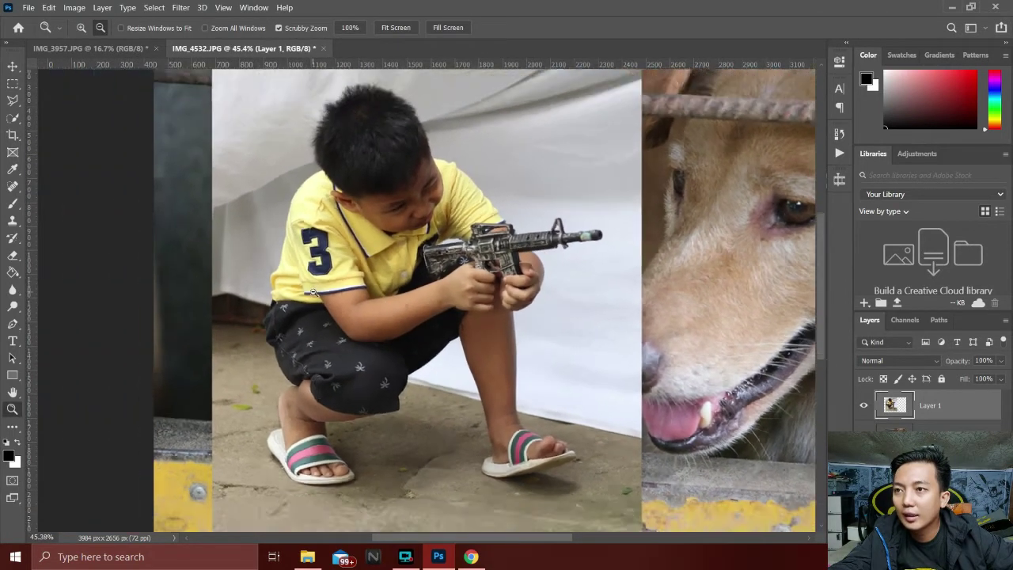
left_click_drag(428, 285, 434, 286)
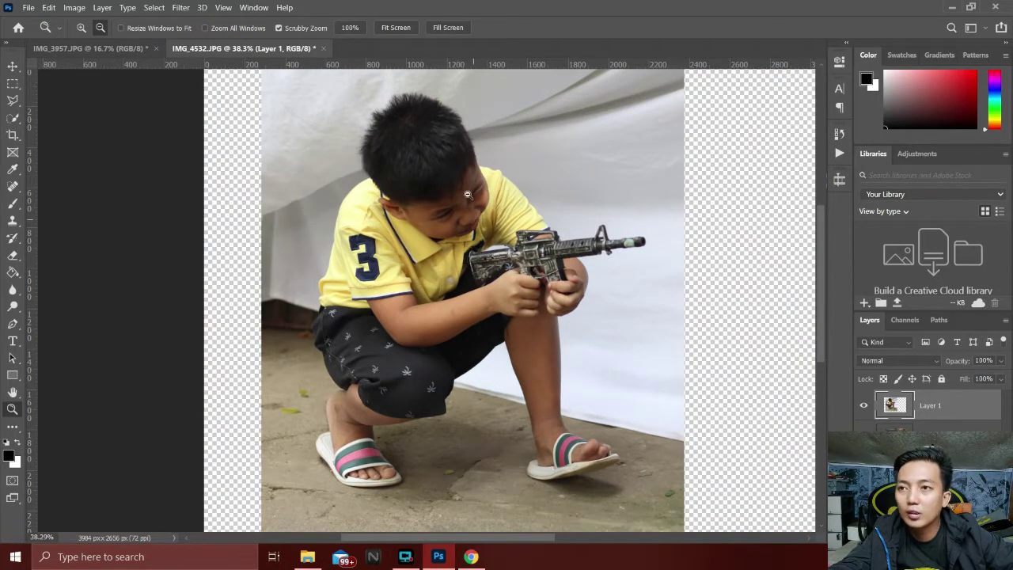
Quick-select the boy's head, toy rifle and side with the W tool.
mouse_move(456, 223)
left_mouse_down()
mouse_move(569, 241)
mouse_move(224, 184)
left_mouse_up()
key("w")
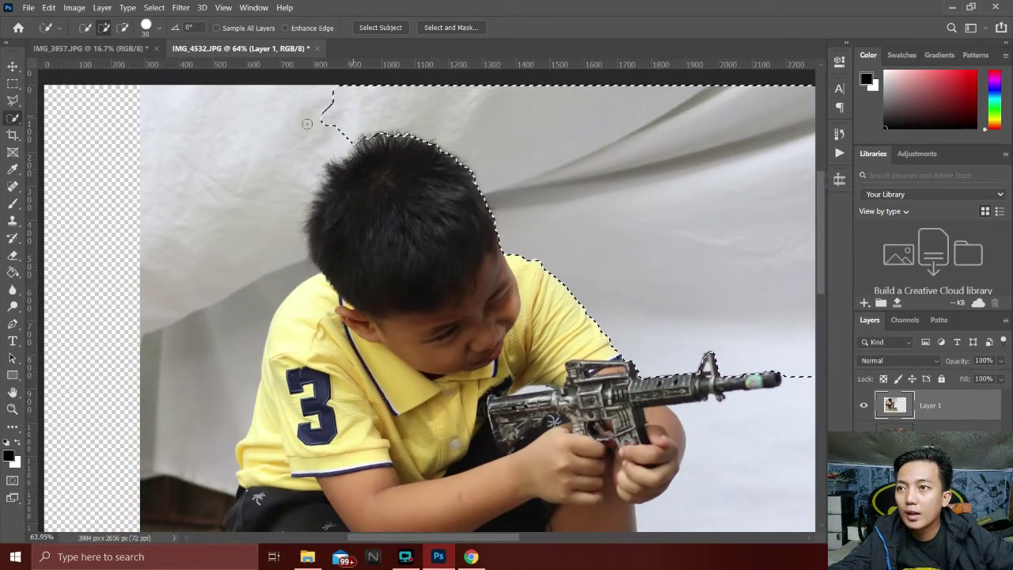
scroll(225, 235, "down", 1)
scroll(222, 238, "down", 2)
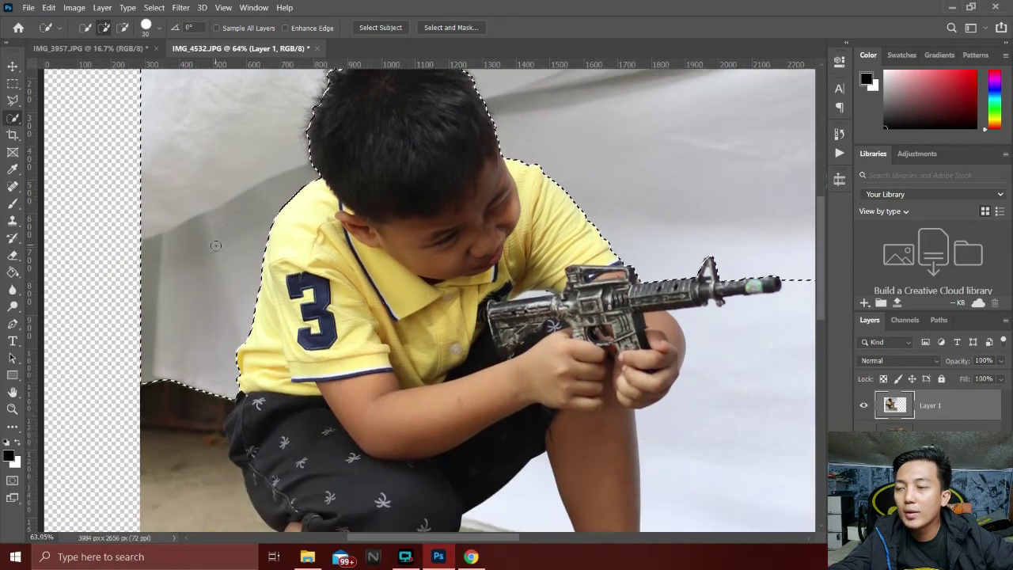
scroll(222, 242, "down", 2)
scroll(206, 270, "down", 2)
left_click(190, 293)
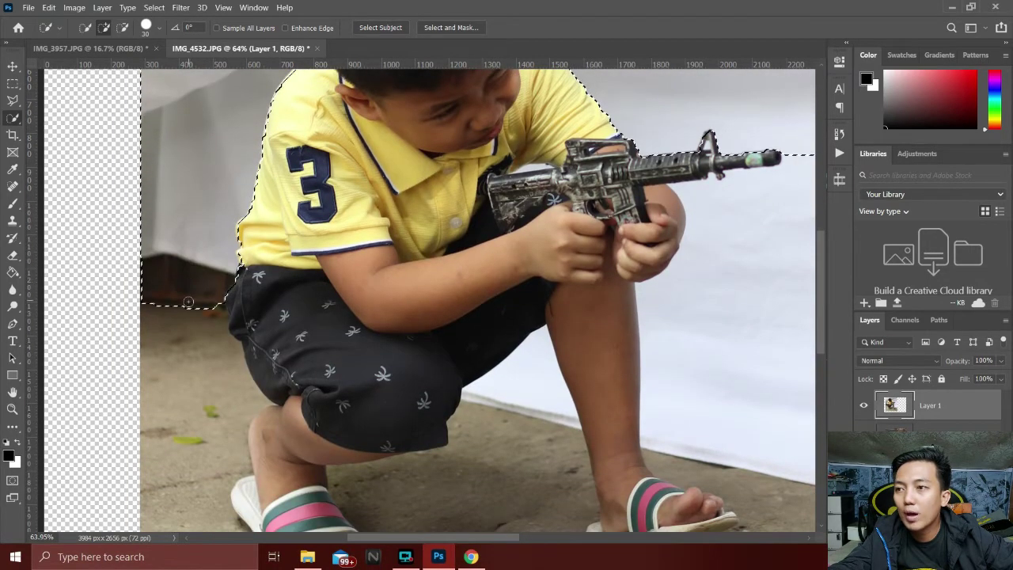
Extend the selection over the shorts and left sandal, trimming along the right foot's toes.
scroll(190, 300, "down", 1)
mouse_move(190, 303)
left_mouse_down()
mouse_move(191, 375)
mouse_move(235, 446)
mouse_move(300, 472)
mouse_move(339, 475)
mouse_move(365, 331)
left_mouse_up()
scroll(195, 323, "down", 1)
mouse_move(316, 399)
left_mouse_down()
mouse_move(338, 350)
mouse_move(612, 375)
left_mouse_up()
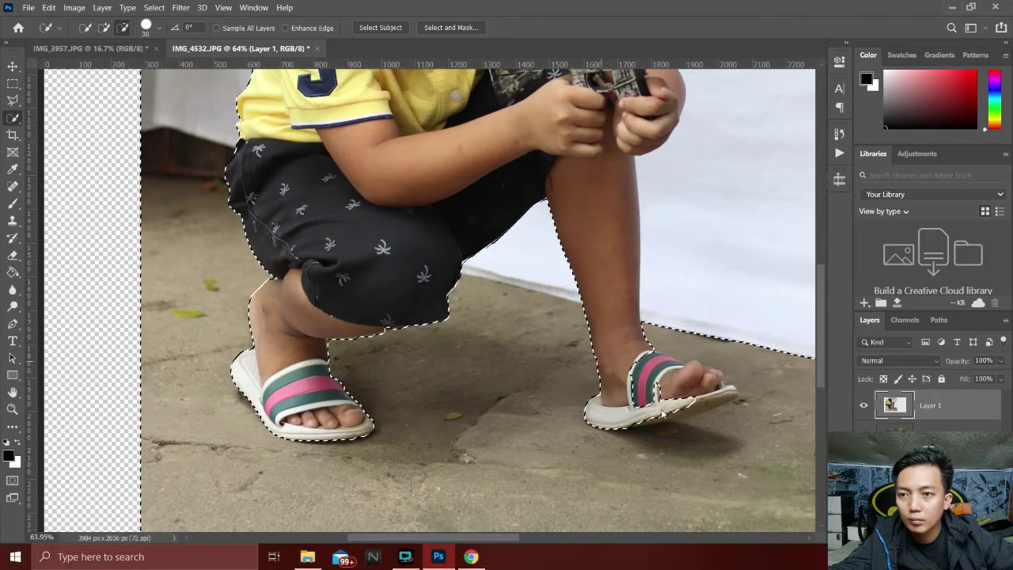
left_click_drag(681, 372, 729, 391)
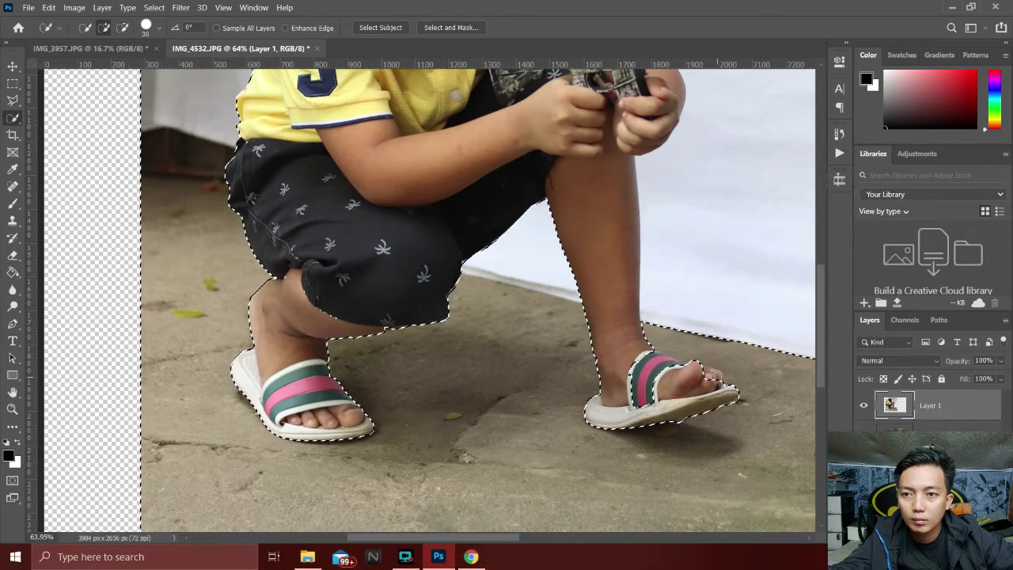
scroll(694, 280, "up", 1)
scroll(712, 277, "up", 3)
scroll(723, 259, "up", 2)
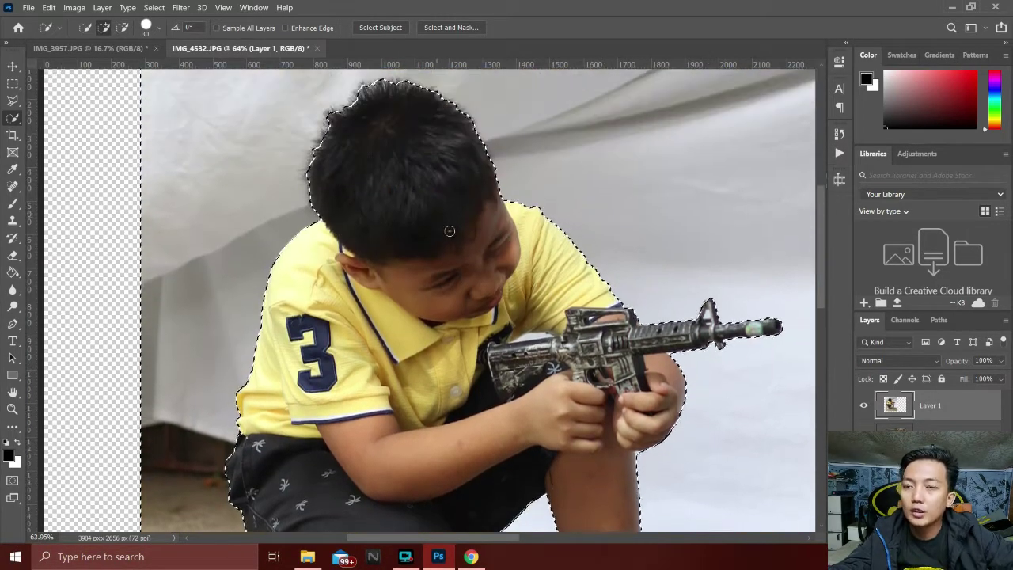
scroll(712, 317, "down", 4)
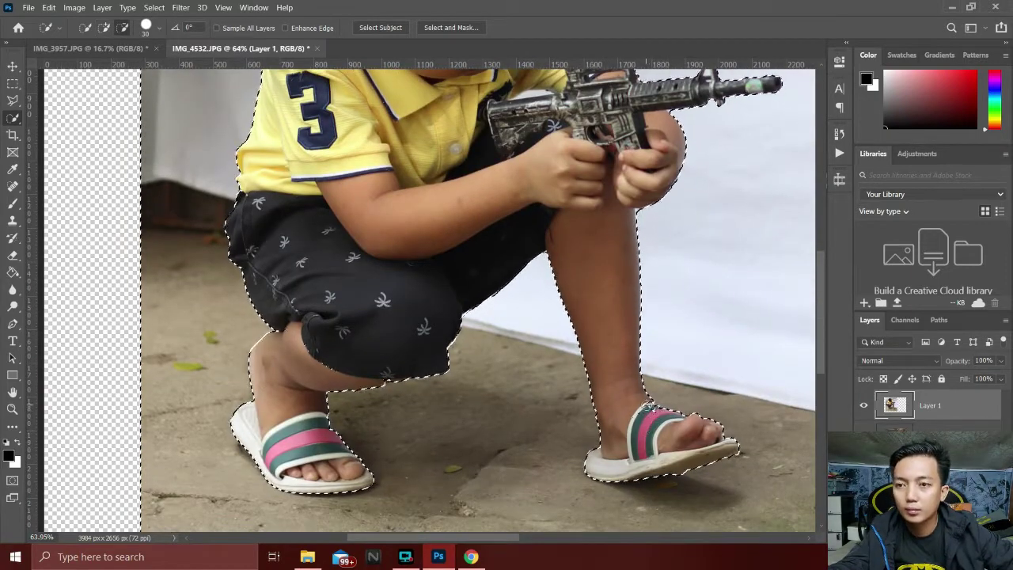
Add a layer mask hiding the boy's backdrop and zoom out to the full composition.
left_click(939, 418)
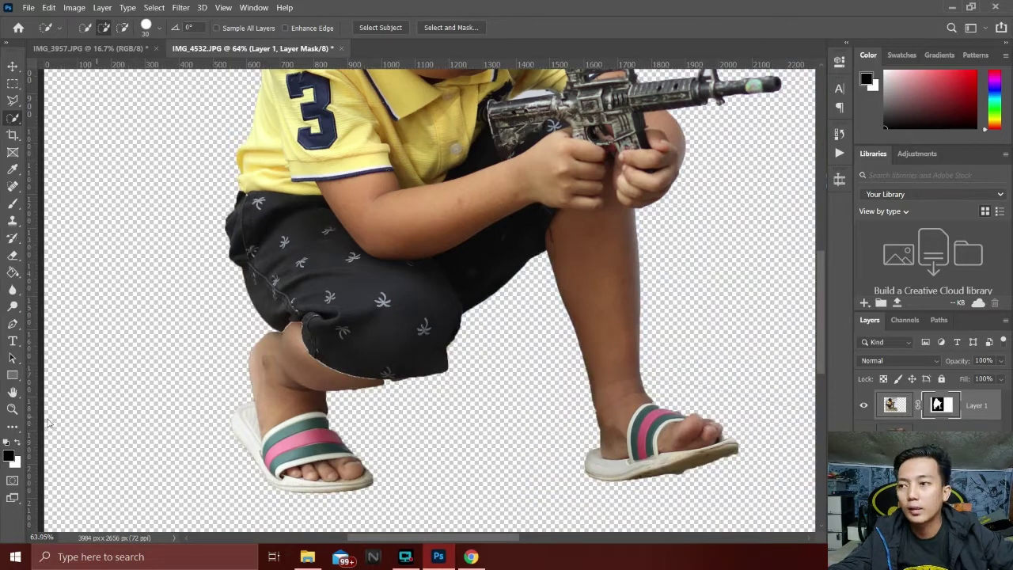
key("z")
left_click_drag(341, 352, 287, 351)
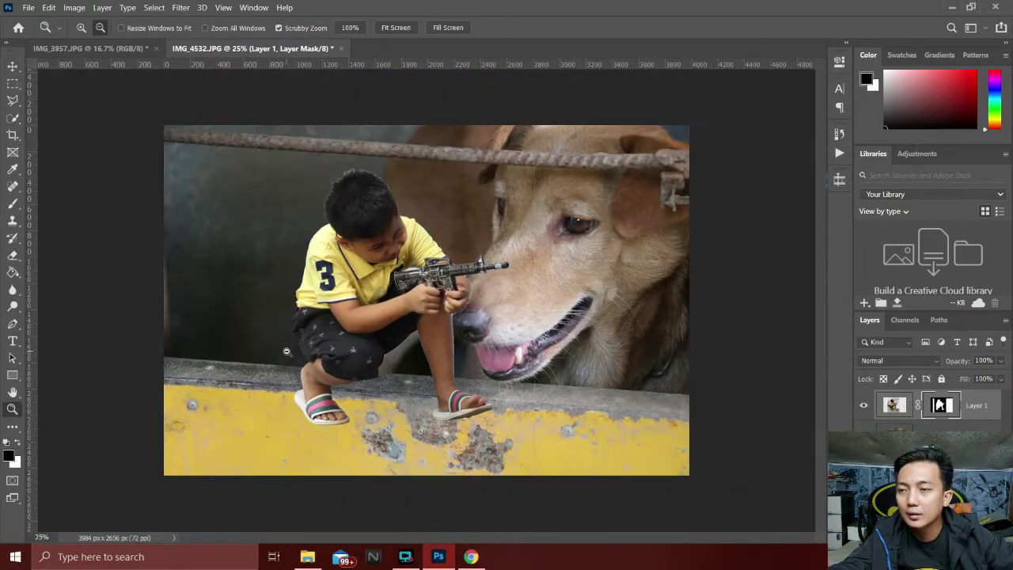
Scale the boy down to about 40.62% and place him on the ledge beside the nose.
key("ctrl+t")
mouse_move(534, 475)
left_mouse_down()
mouse_move(393, 276)
mouse_move(389, 364)
left_mouse_up()
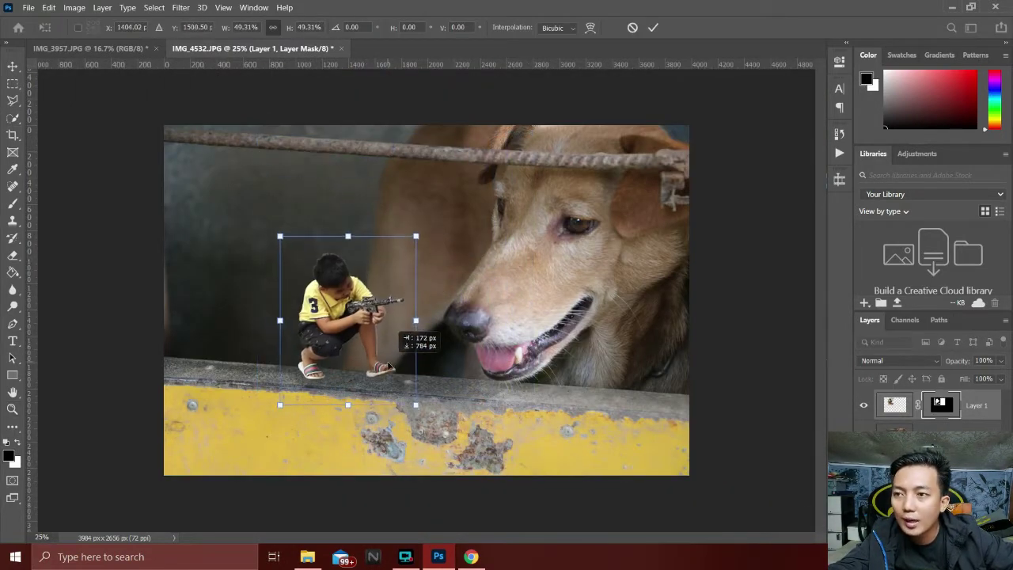
left_click_drag(415, 404, 394, 362)
left_click_drag(340, 300, 348, 335)
key("Return")
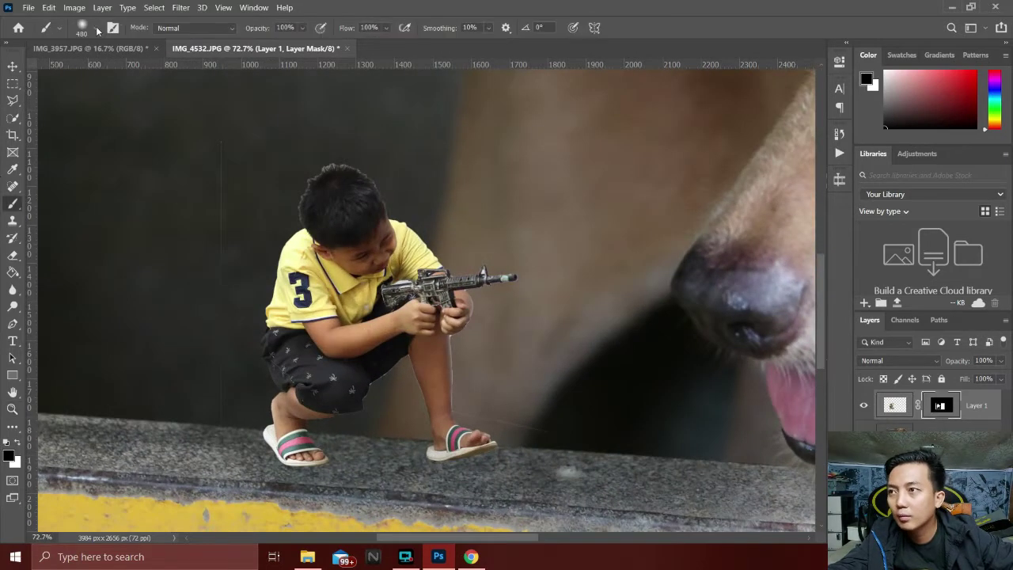
Zoom in on the right foot and paint the stray light line out of the mask.
key("b")
key("z")
left_click(536, 446)
left_click_drag(537, 446, 570, 446)
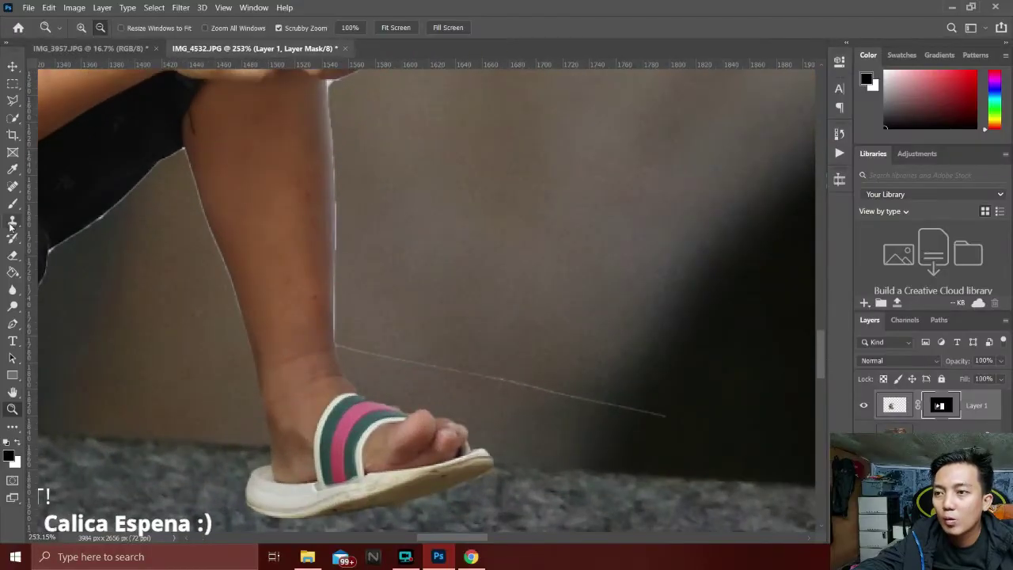
key("b")
left_click_drag(663, 401, 604, 396)
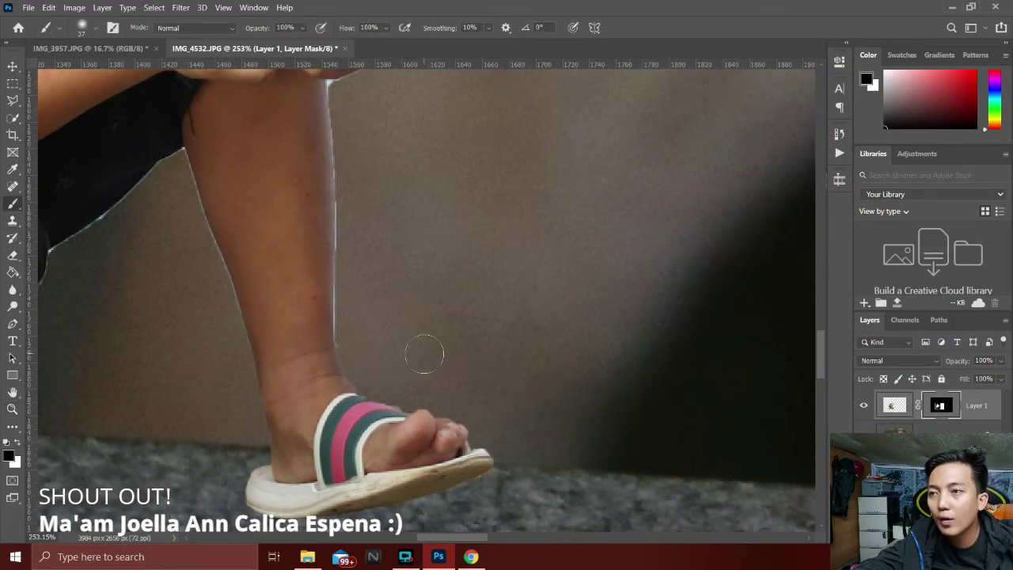
Zoom closer on the leg's edge and return to the mask brush.
left_click(13, 408)
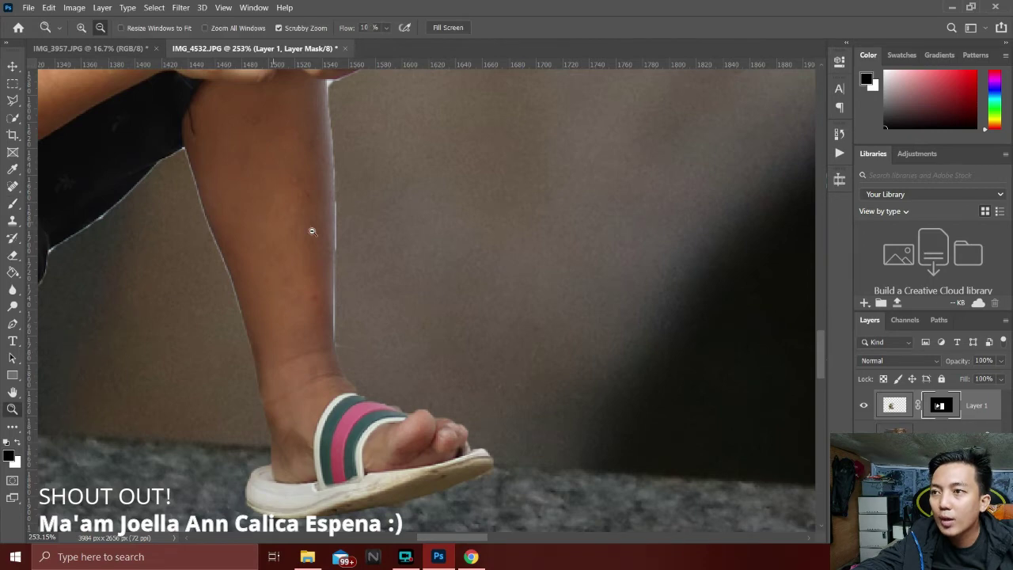
left_click_drag(309, 227, 376, 238)
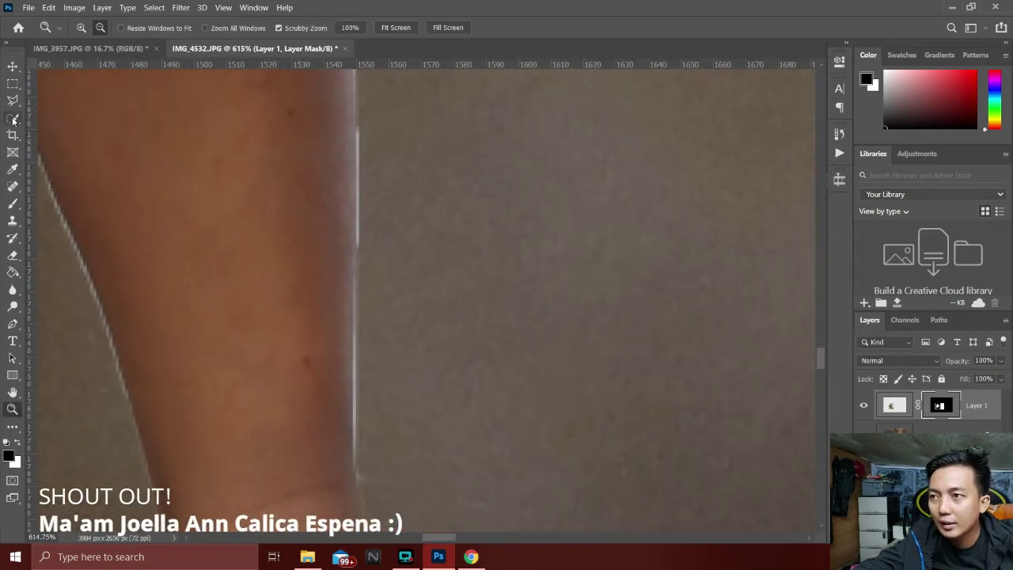
left_click(12, 202)
scroll(378, 226, "down", 3)
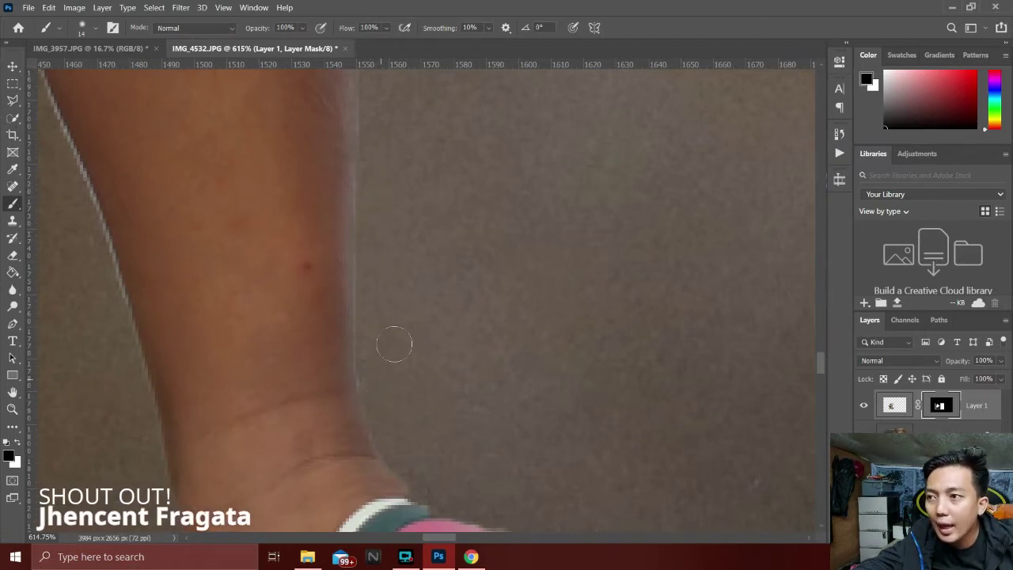
Adjust the brush settings and paint the white fringe out along the leg.
scroll(396, 339, "up", 3)
scroll(403, 332, "up", 2)
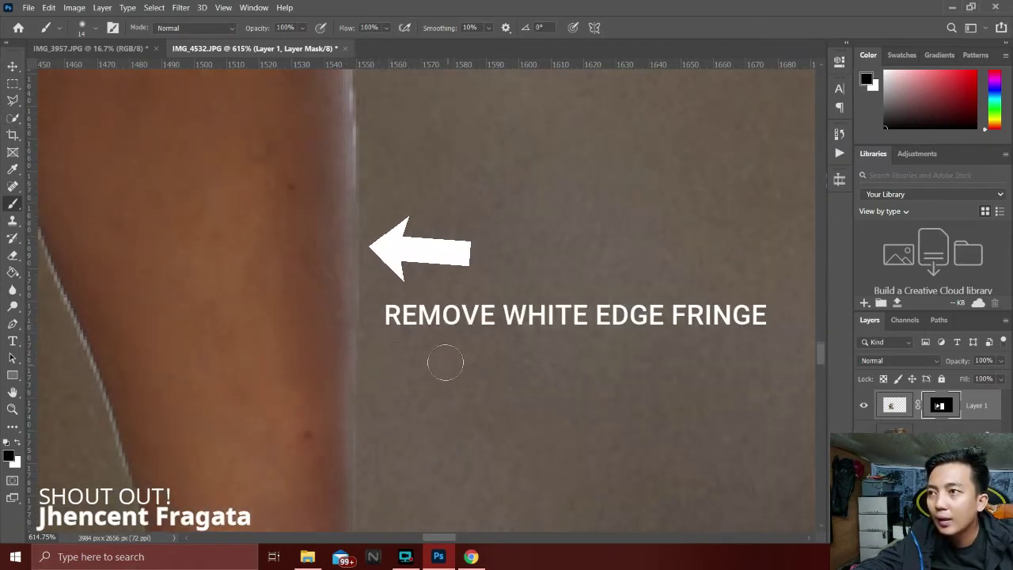
scroll(380, 340, "up", 4)
scroll(198, 190, "up", 2)
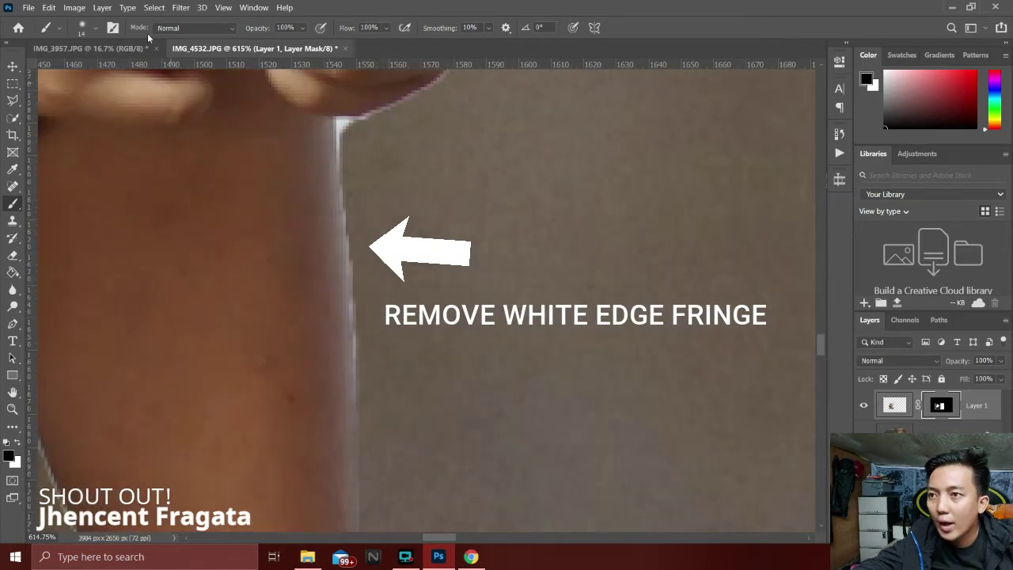
left_click(96, 29)
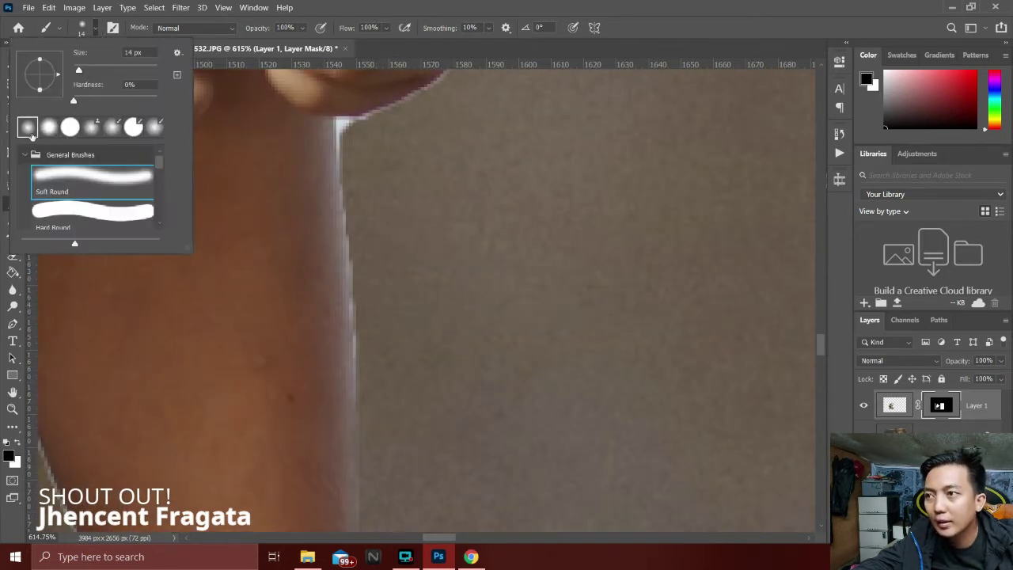
left_click(366, 208)
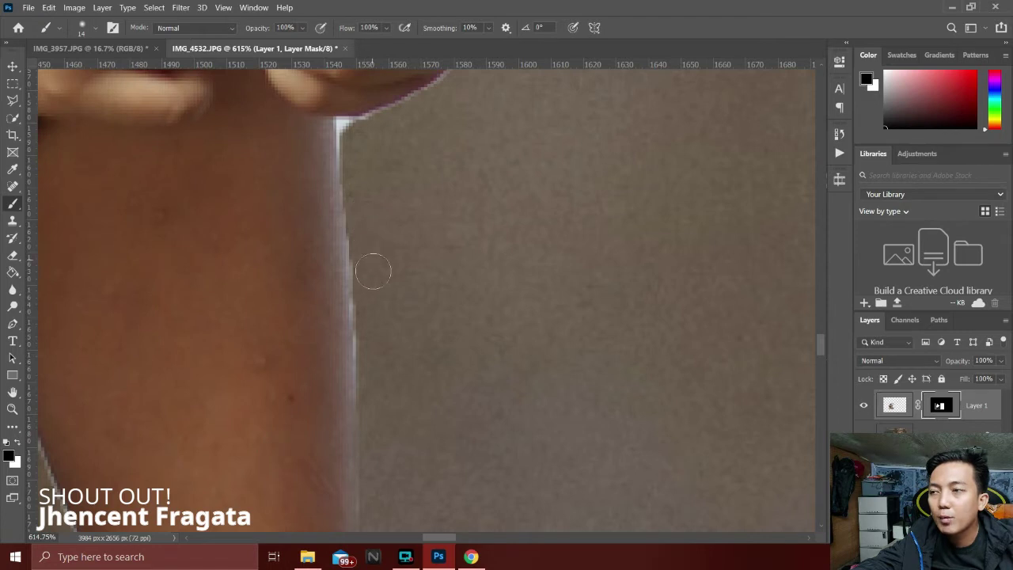
left_click_drag(373, 272, 376, 338)
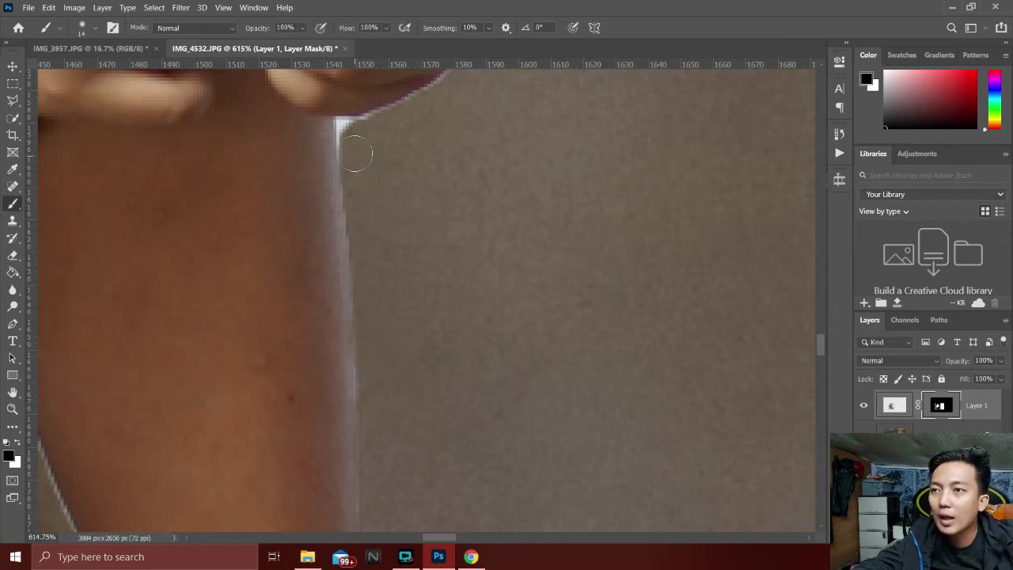
Set the mask brush to 8 px and clear the white fringe along the arm edge.
scroll(354, 153, "up", 1)
scroll(355, 153, "up", 1)
left_click(95, 27)
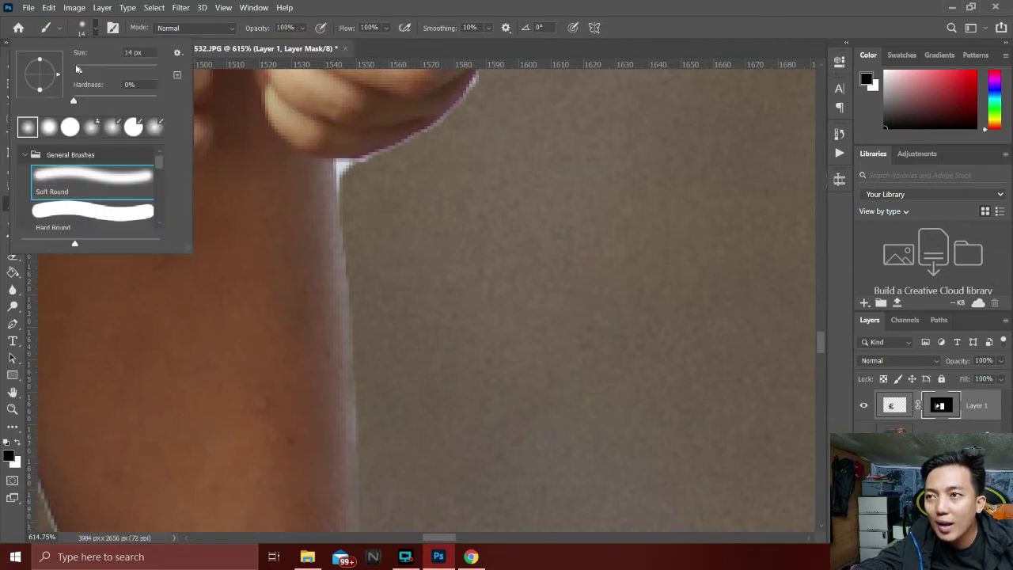
left_click(346, 168)
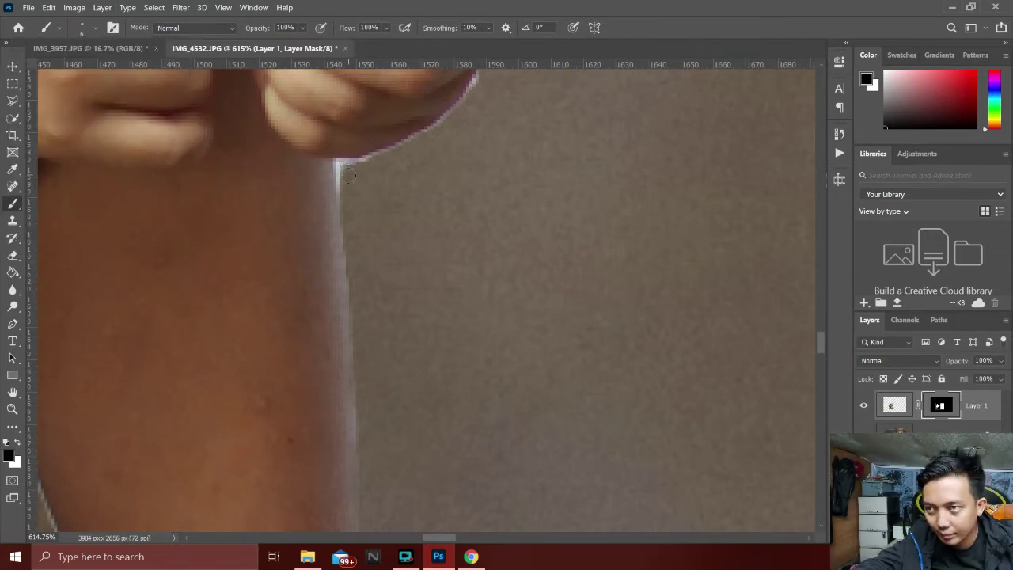
left_click_drag(347, 172, 347, 182)
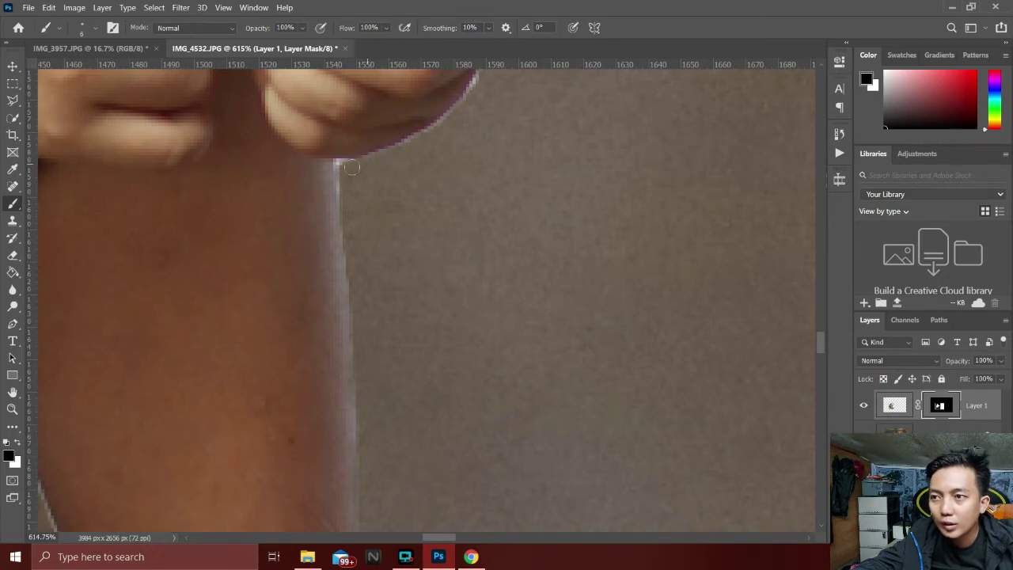
scroll(512, 147, "up", 5)
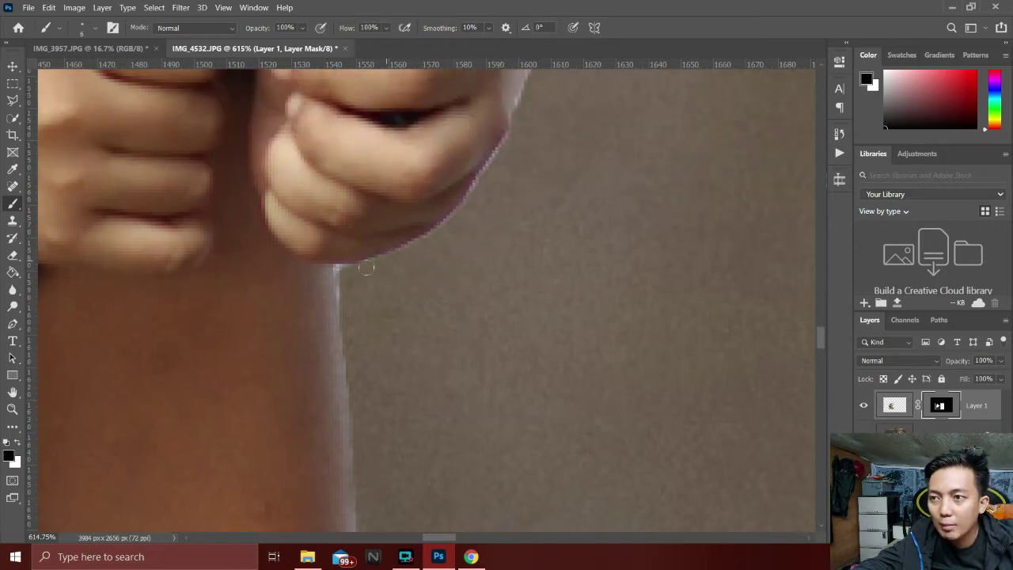
scroll(367, 268, "up", 5)
scroll(497, 150, "up", 5)
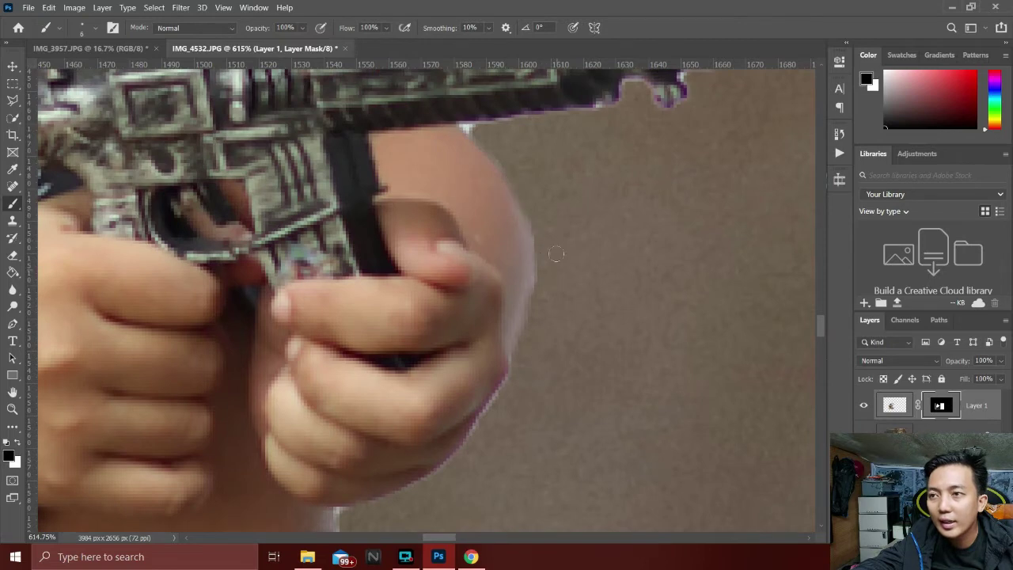
Paint out the light fringe along the top, left and right edges of the boy's hair on Layer 1's mask.
scroll(557, 253, "up", 8)
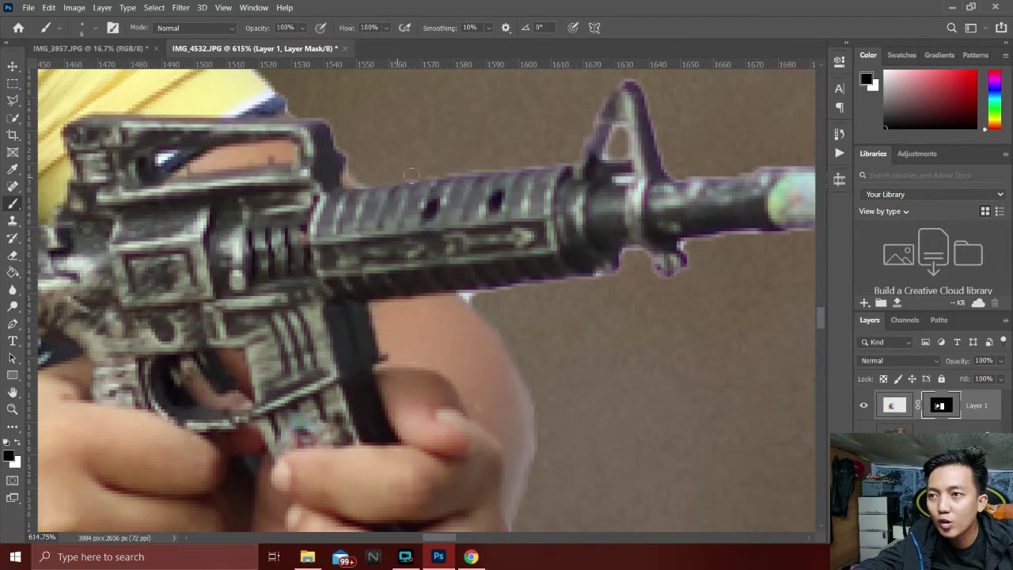
scroll(689, 248, "up", 3)
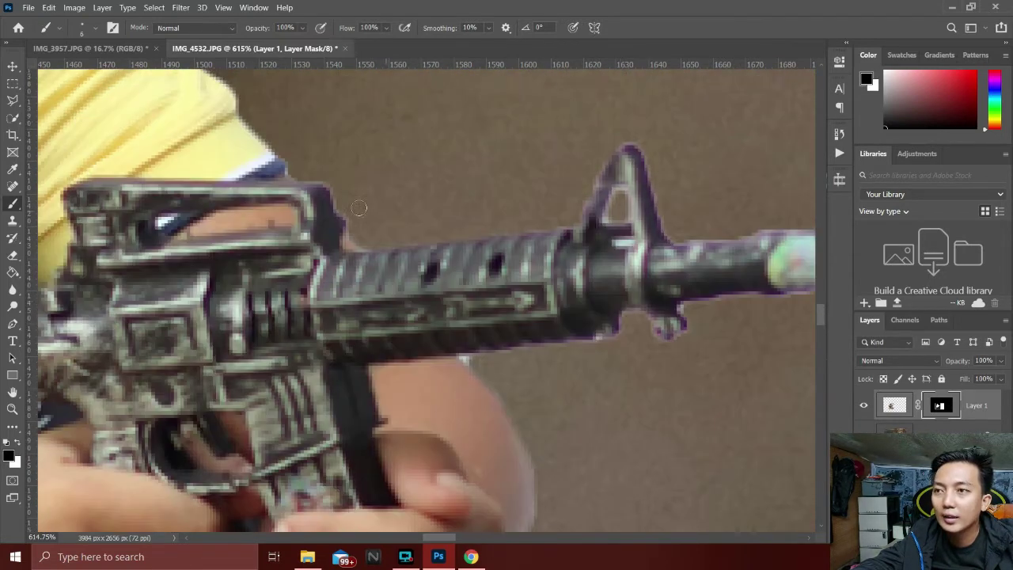
scroll(296, 211, "up", 2)
scroll(349, 231, "left", 6)
scroll(475, 242, "up", 5)
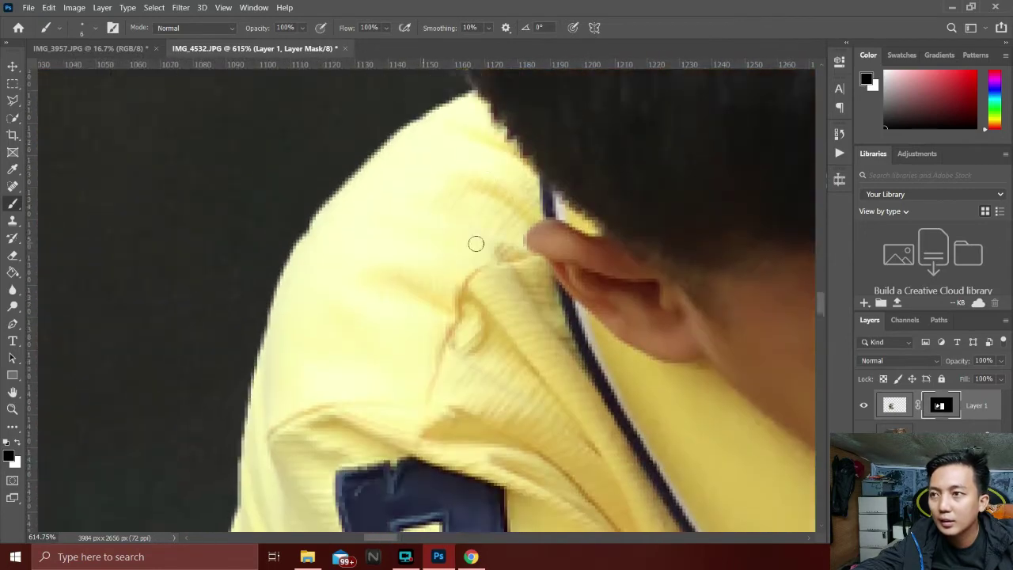
scroll(443, 252, "left", 3)
scroll(428, 215, "up", 2)
scroll(435, 218, "up", 2)
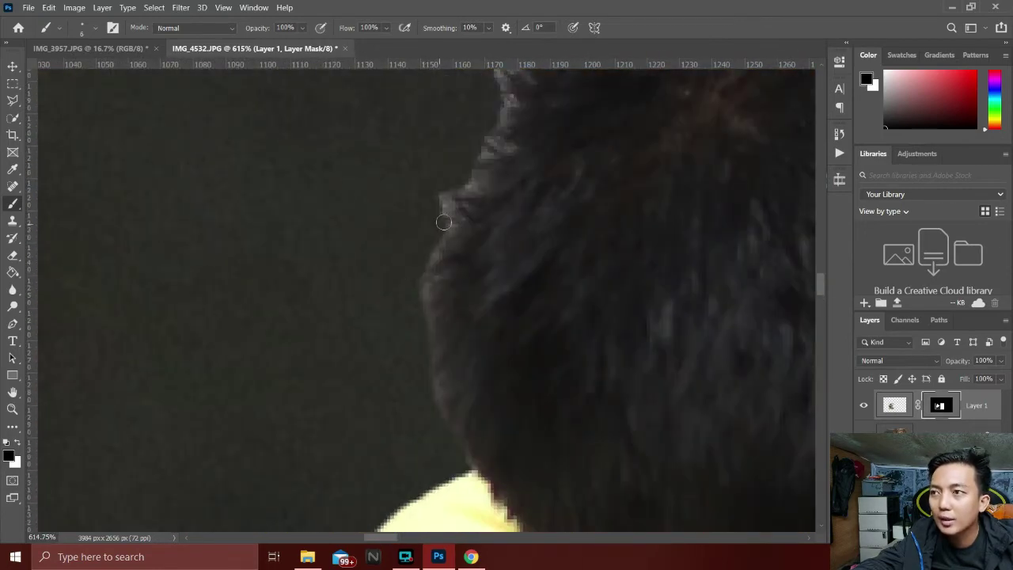
scroll(491, 234, "up", 3)
scroll(574, 170, "up", 3)
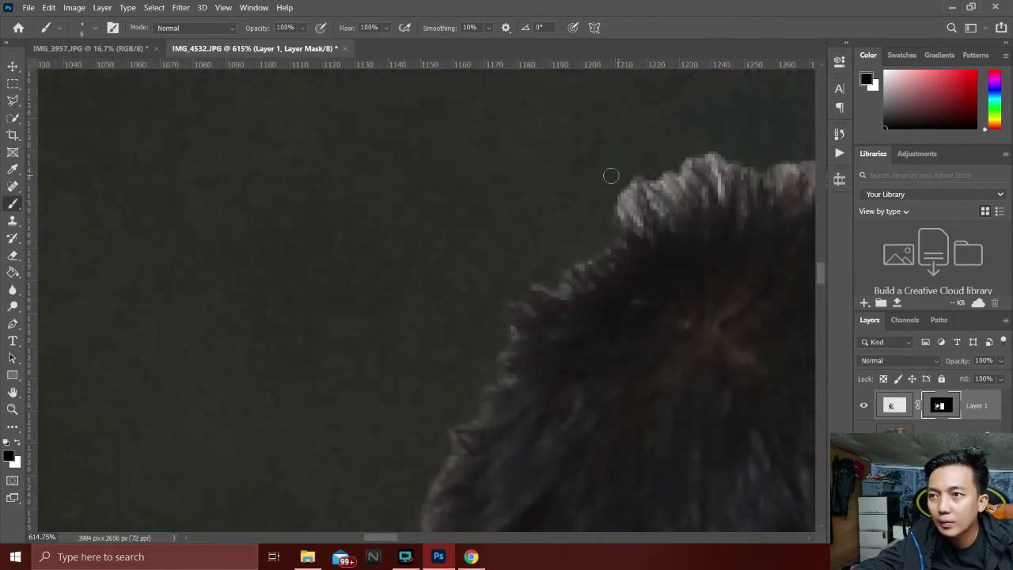
scroll(678, 164, "right", 5)
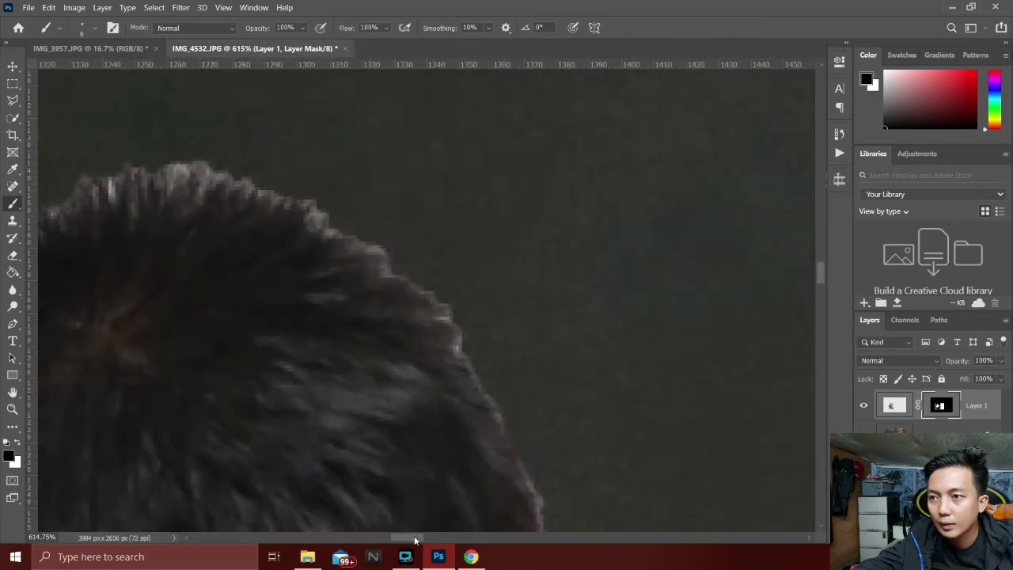
scroll(475, 171, "left", 2)
mouse_move(542, 182)
left_mouse_down()
mouse_move(623, 217)
mouse_move(755, 342)
mouse_move(583, 204)
mouse_move(405, 167)
mouse_move(296, 235)
left_mouse_up()
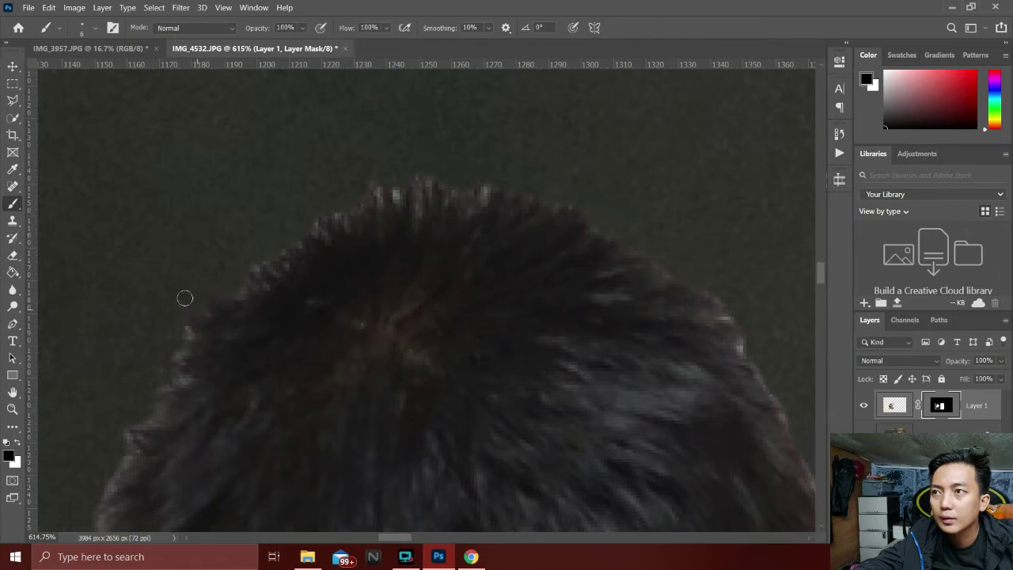
left_click_drag(185, 298, 116, 428)
scroll(410, 332, "right", 3)
left_click_drag(392, 225, 503, 449)
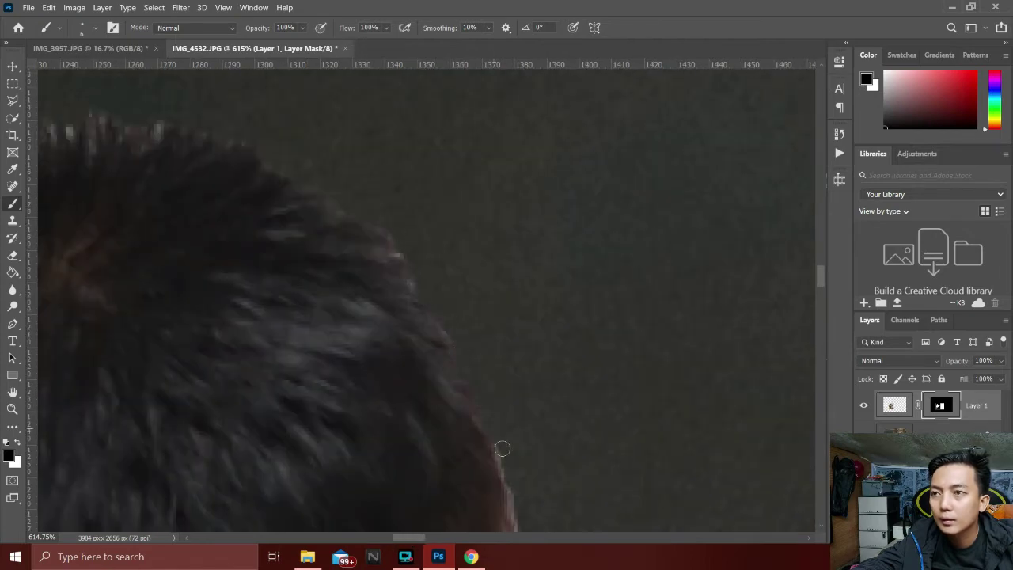
Paint out the light fringe along the boy's dark shirt edge.
scroll(514, 356, "down", 5)
scroll(527, 340, "right", 7)
scroll(527, 340, "down", 6)
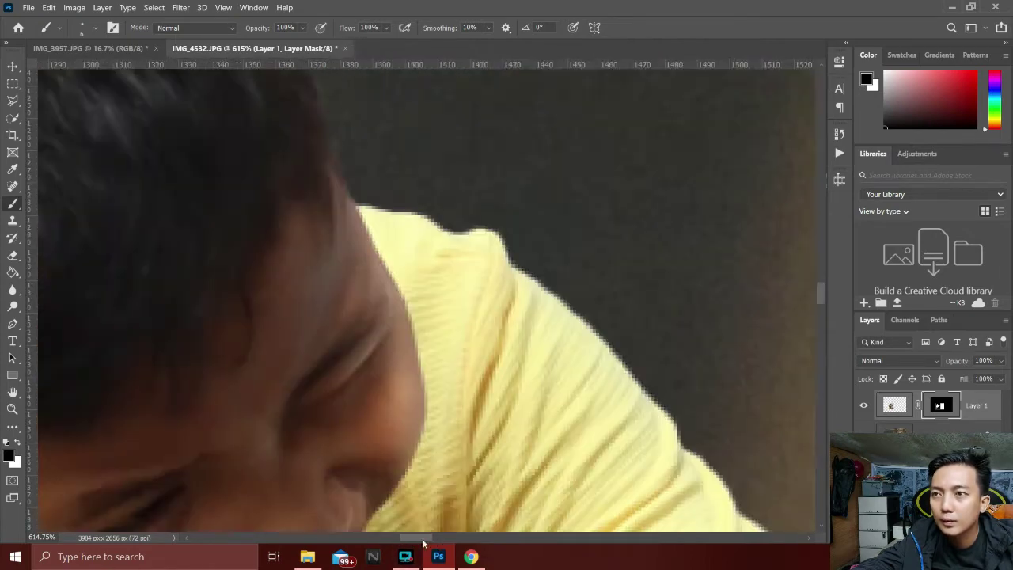
scroll(527, 340, "down", 6)
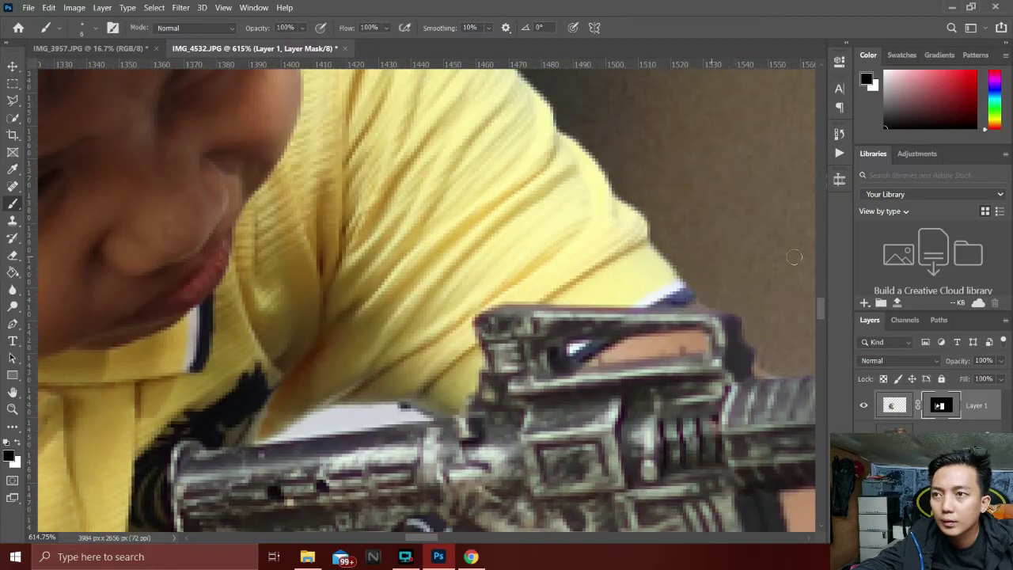
left_click_drag(821, 308, 821, 349)
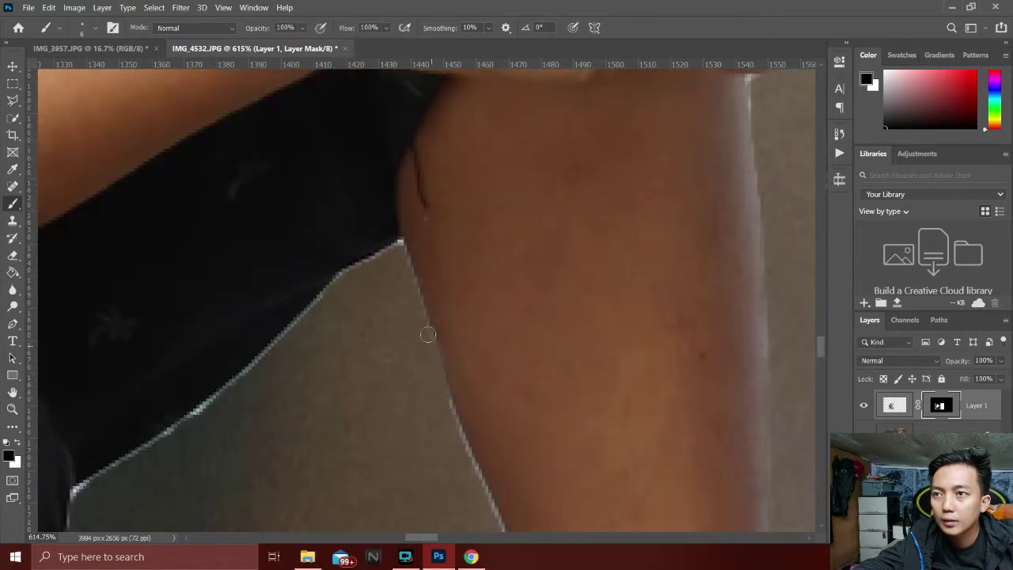
scroll(428, 334, "down", 3)
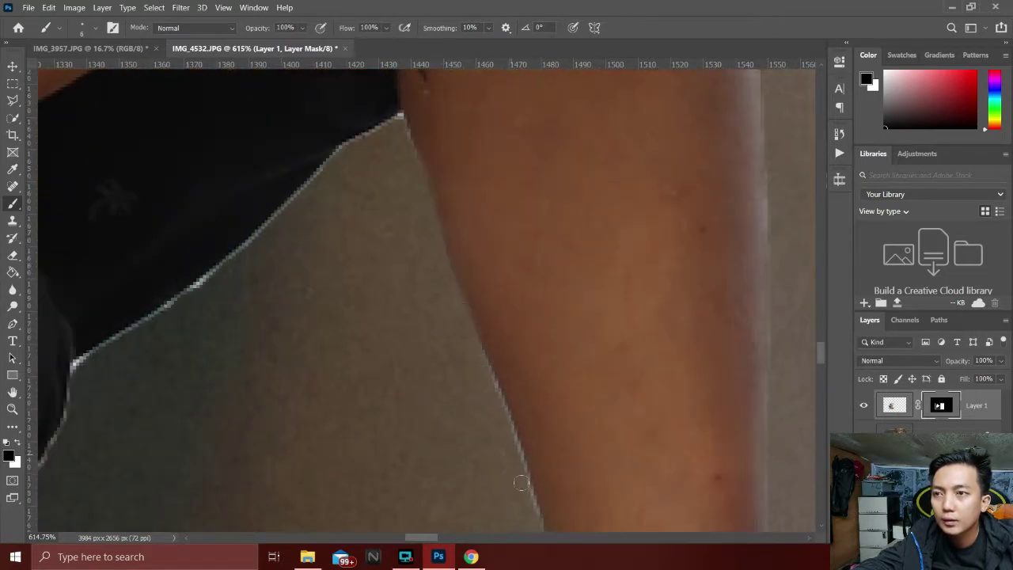
scroll(421, 250, "down", 6)
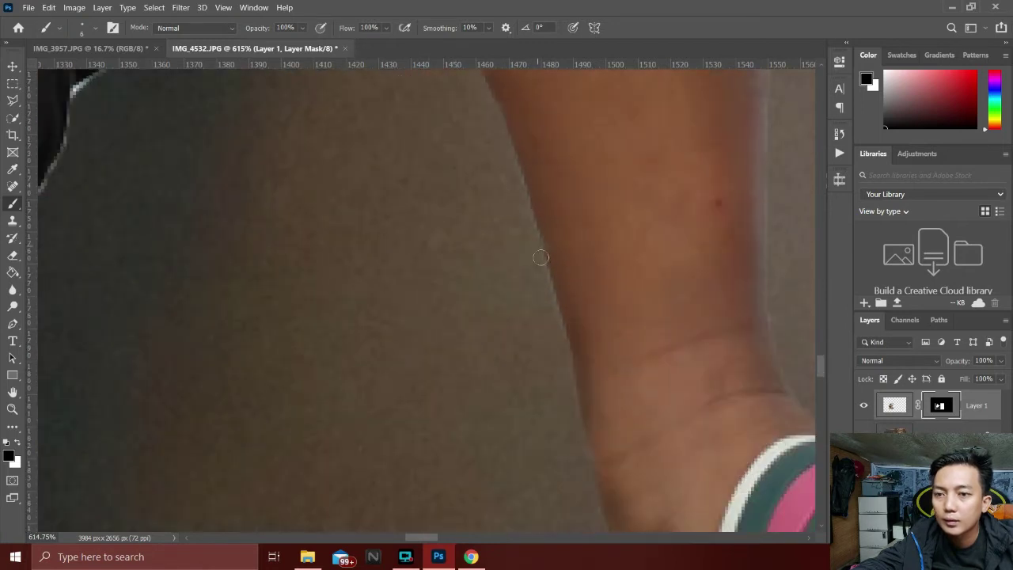
scroll(348, 102, "up", 5)
left_click_drag(273, 174, 130, 283)
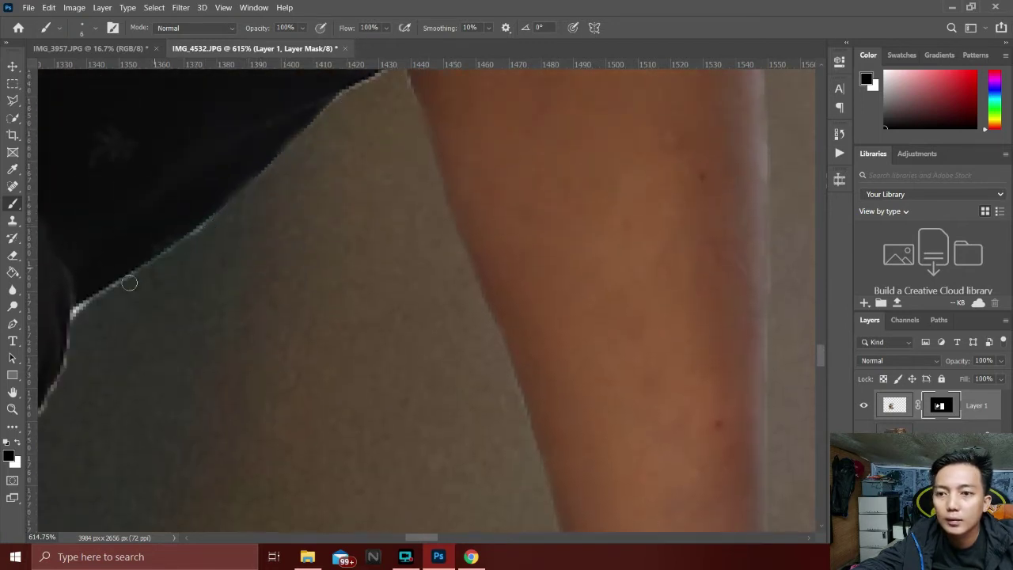
scroll(401, 110, "up", 1)
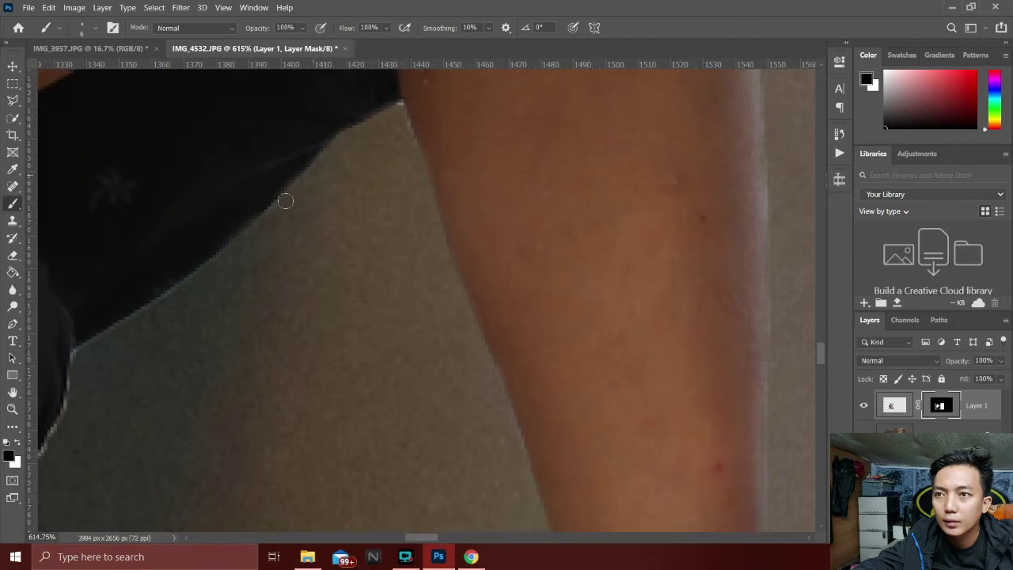
scroll(286, 201, "left", 2)
scroll(480, 241, "left", 3)
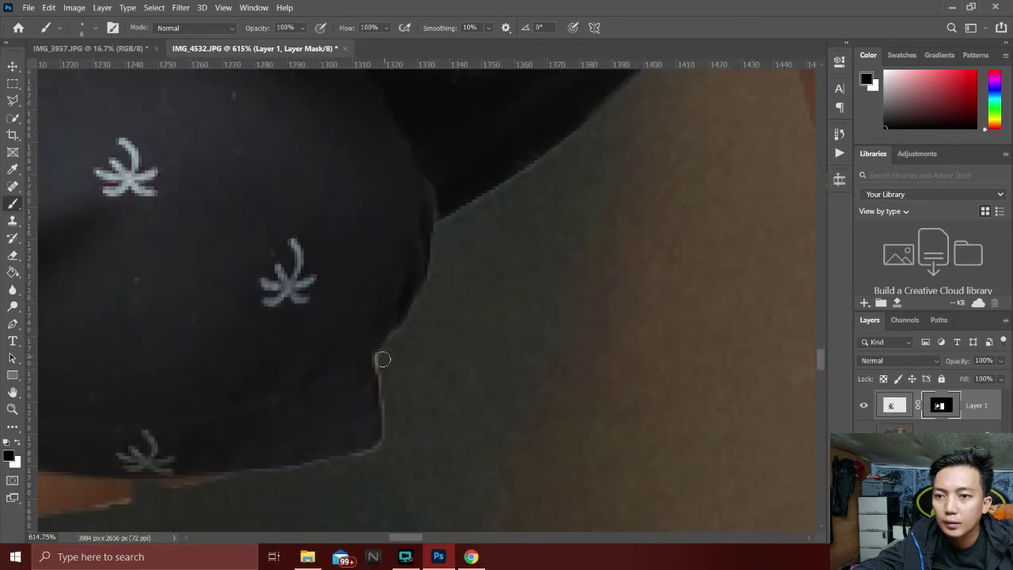
scroll(428, 412, "down", 3)
scroll(428, 412, "left", 3)
scroll(396, 348, "left", 1)
Swap to a white foreground for restoring masked areas and re-zoom around the boy's edges.
key("x")
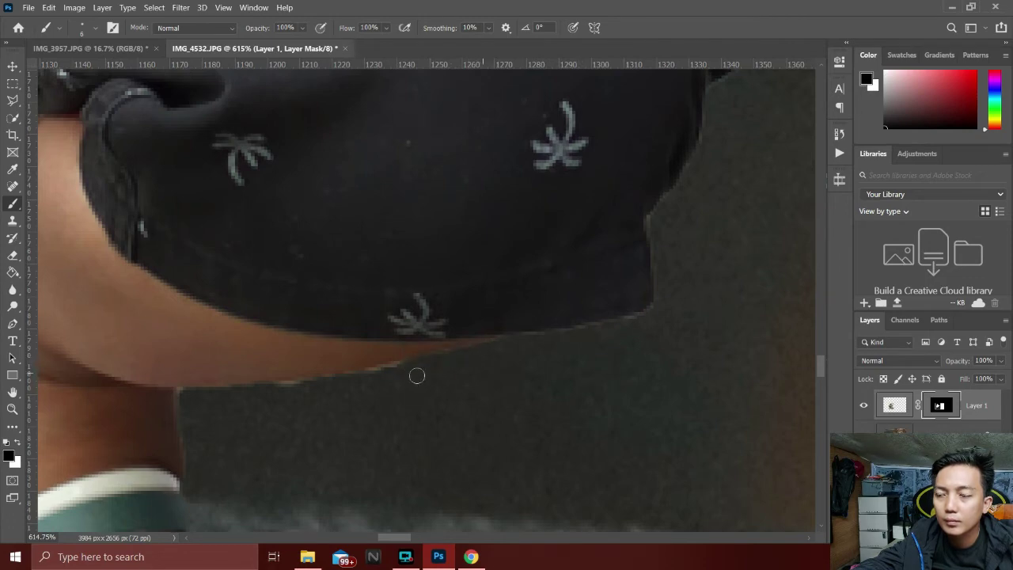
scroll(179, 348, "down", 2)
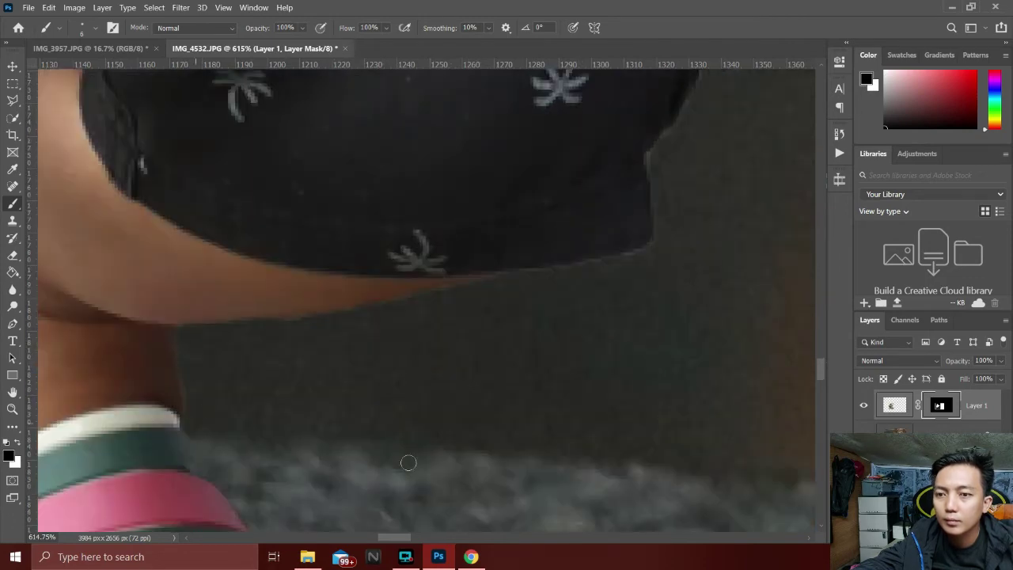
scroll(409, 463, "down", 5)
scroll(282, 351, "down", 5)
scroll(531, 246, "up", 2)
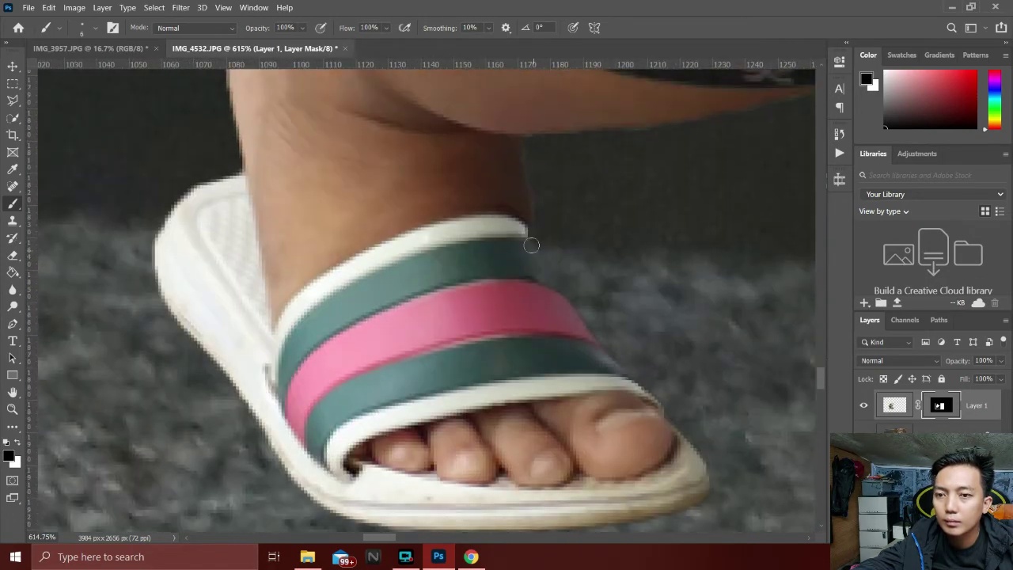
scroll(524, 225, "up", 5)
scroll(524, 225, "up", 5)
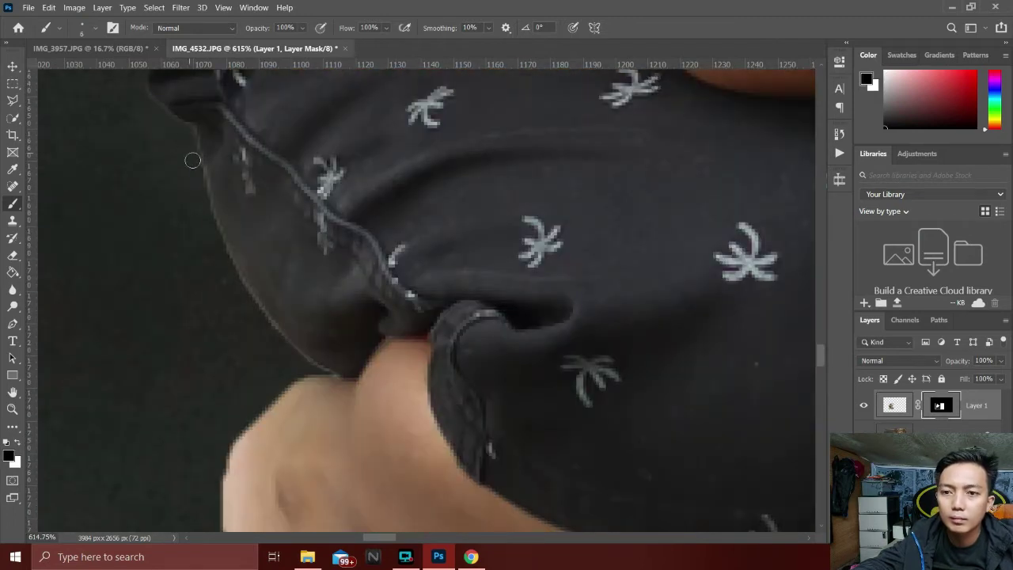
scroll(135, 124, "up", 5)
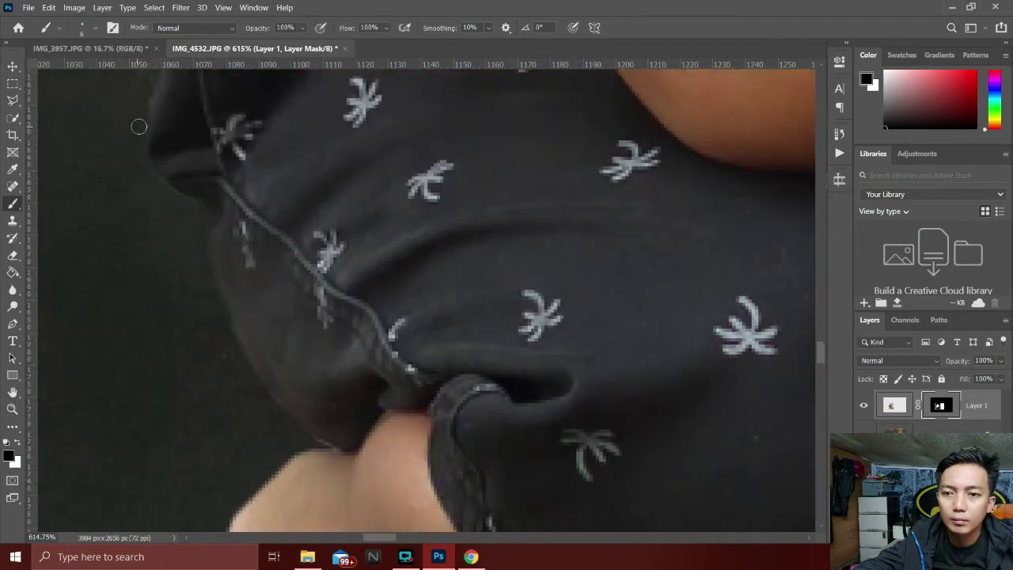
scroll(172, 140, "up", 5)
key("z")
scroll(371, 228, "down", 3)
scroll(371, 229, "down", 5)
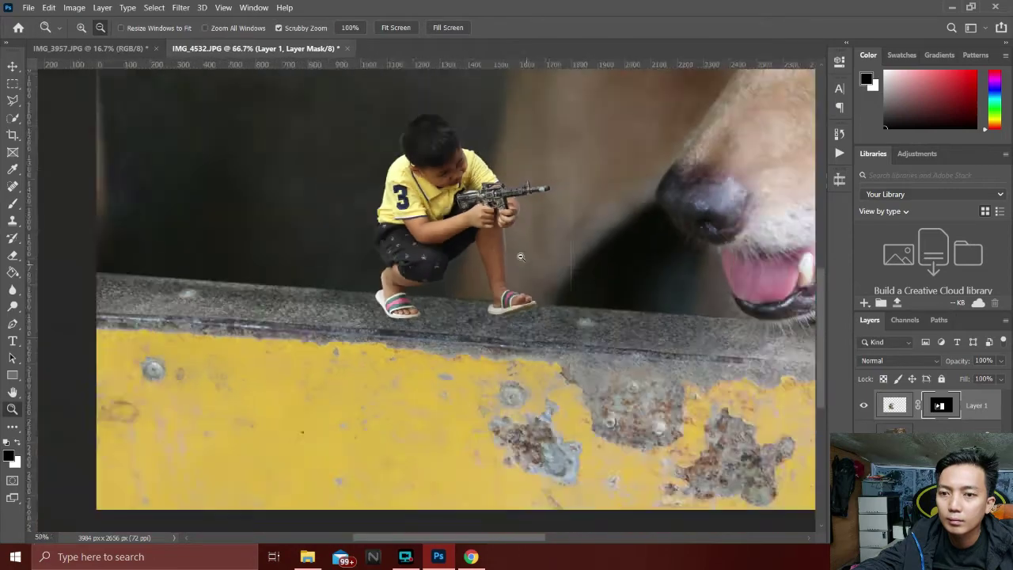
scroll(371, 229, "up", 4)
scroll(380, 380, "up", 3)
scroll(367, 196, "up", 2)
scroll(367, 197, "up", 2)
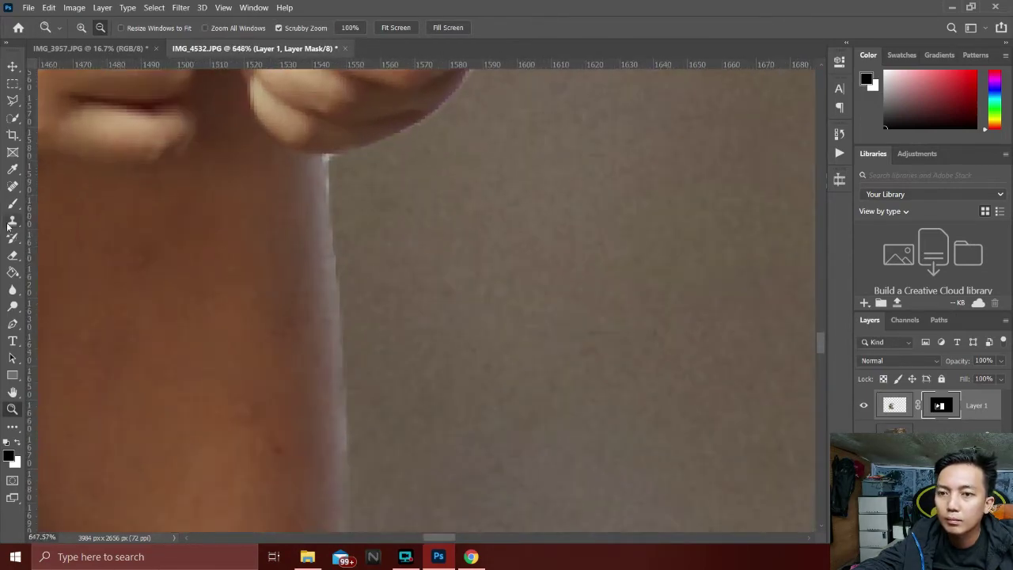
Set the mask brush to a 9 px size for finer edge cleanup.
key("b")
scroll(353, 246, "down", 2)
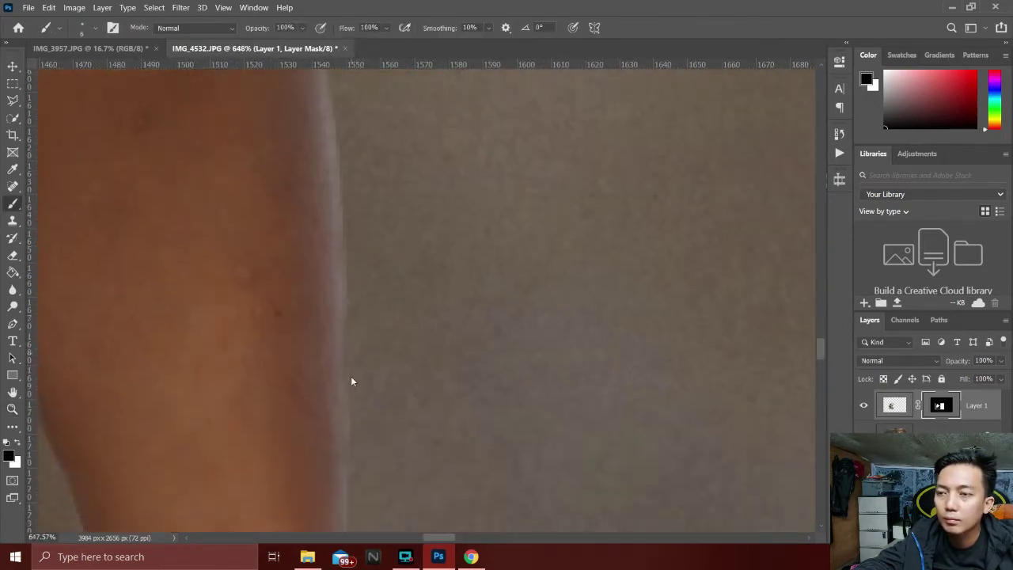
scroll(360, 349, "down", 3)
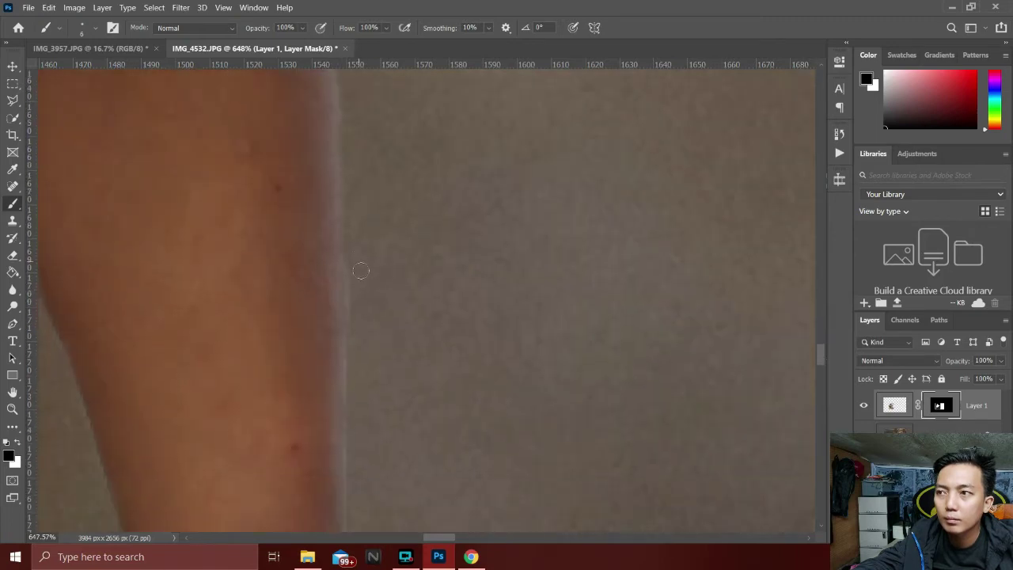
scroll(352, 226, "down", 3)
left_click_drag(357, 394, 237, 393)
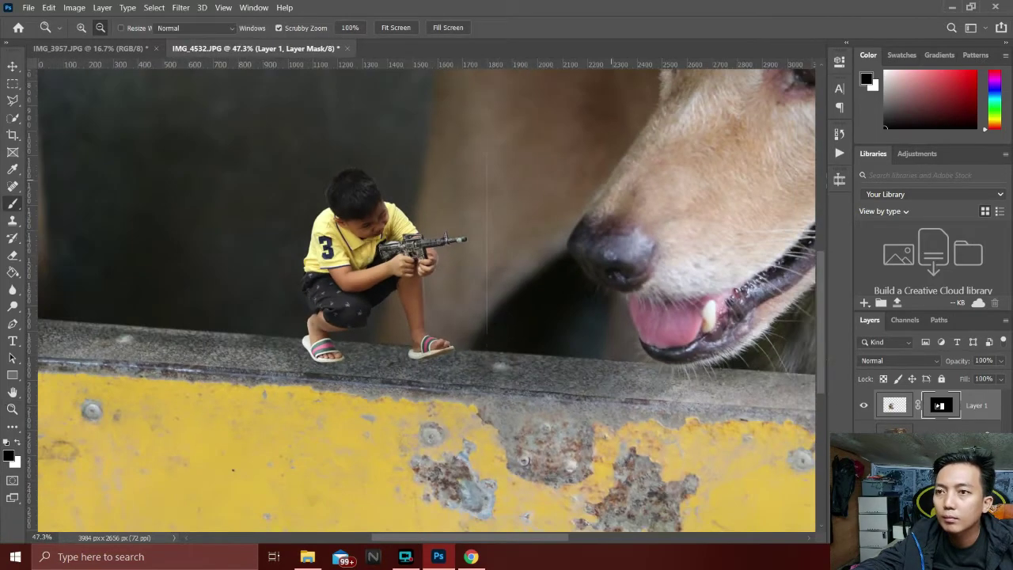
left_click(87, 27)
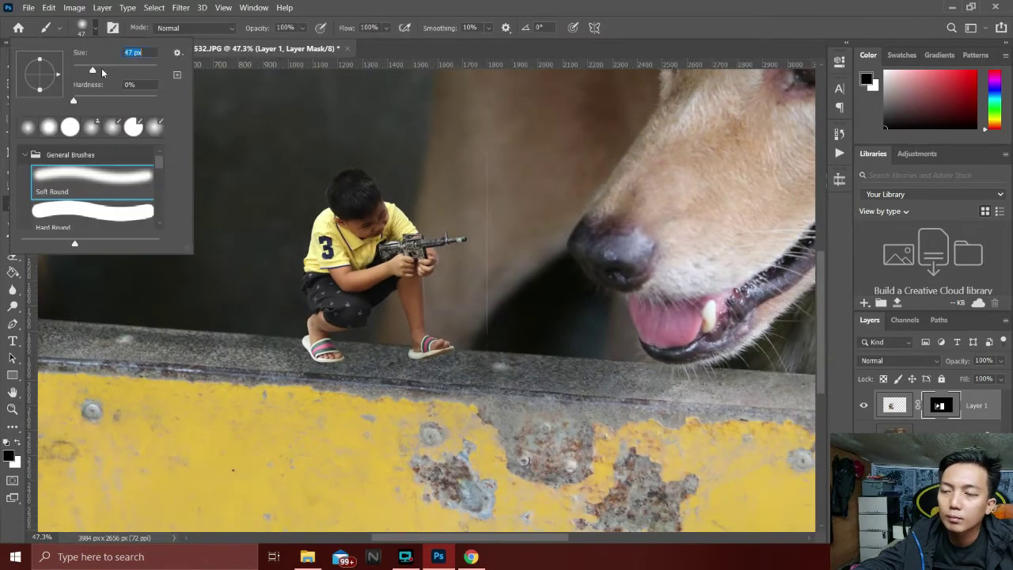
left_click(490, 365)
scroll(341, 182, "up", 5)
scroll(341, 183, "up", 5)
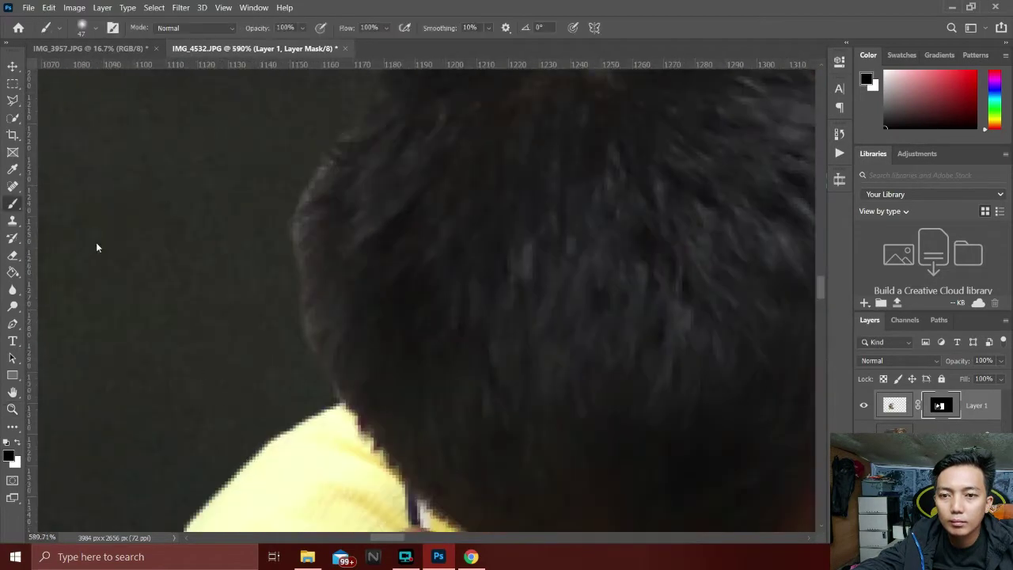
left_click(81, 27)
type("9")
key("Return")
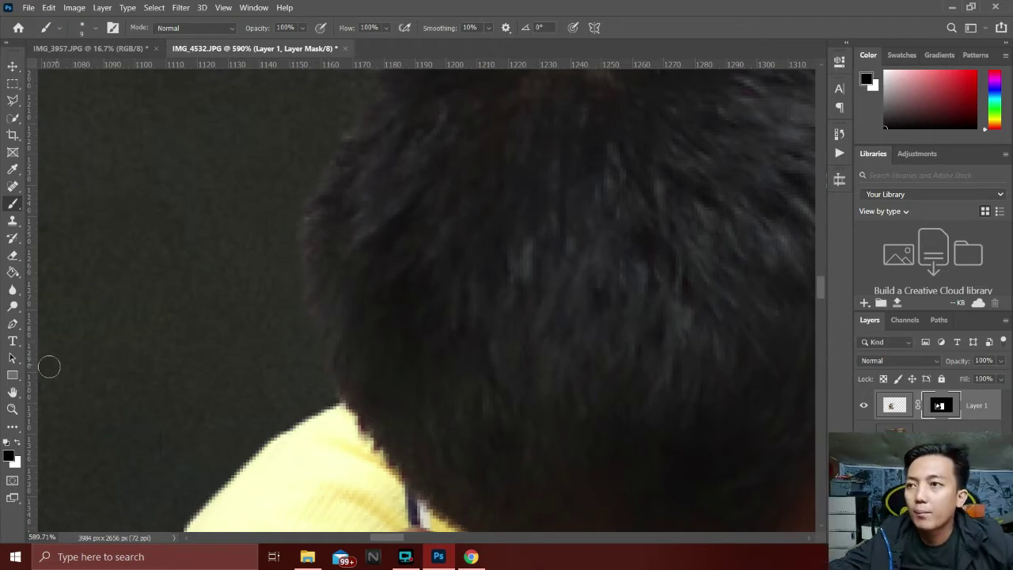
key("z")
scroll(401, 251, "down", 5)
scroll(475, 241, "down", 3)
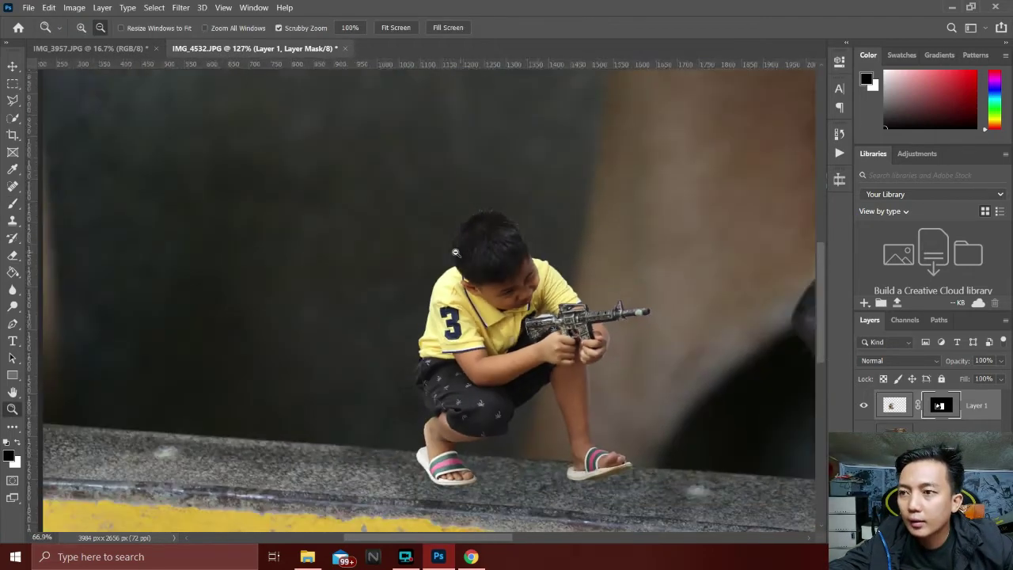
scroll(620, 295, "down", 2)
scroll(620, 296, "down", 2)
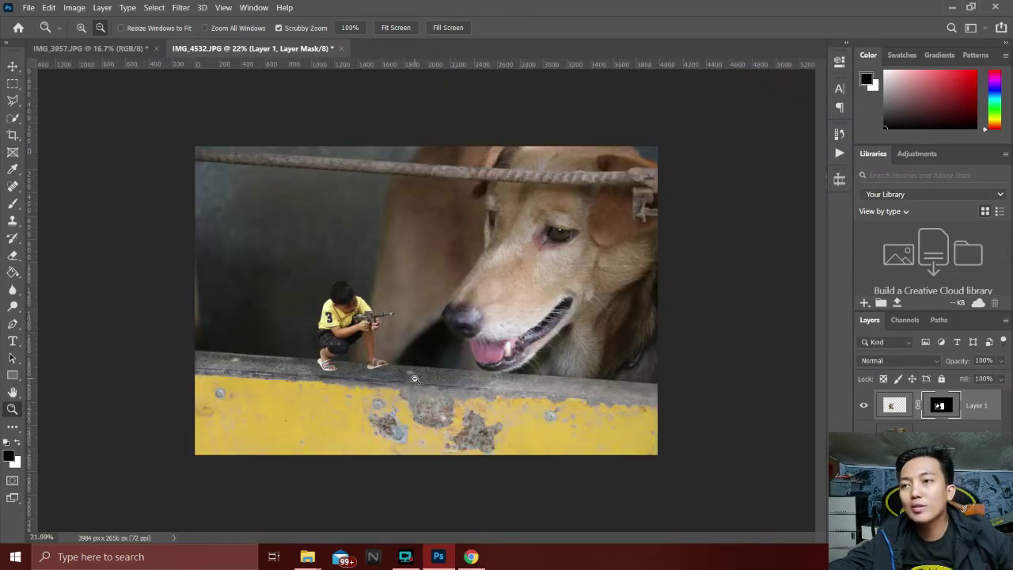
scroll(369, 373, "down", 2)
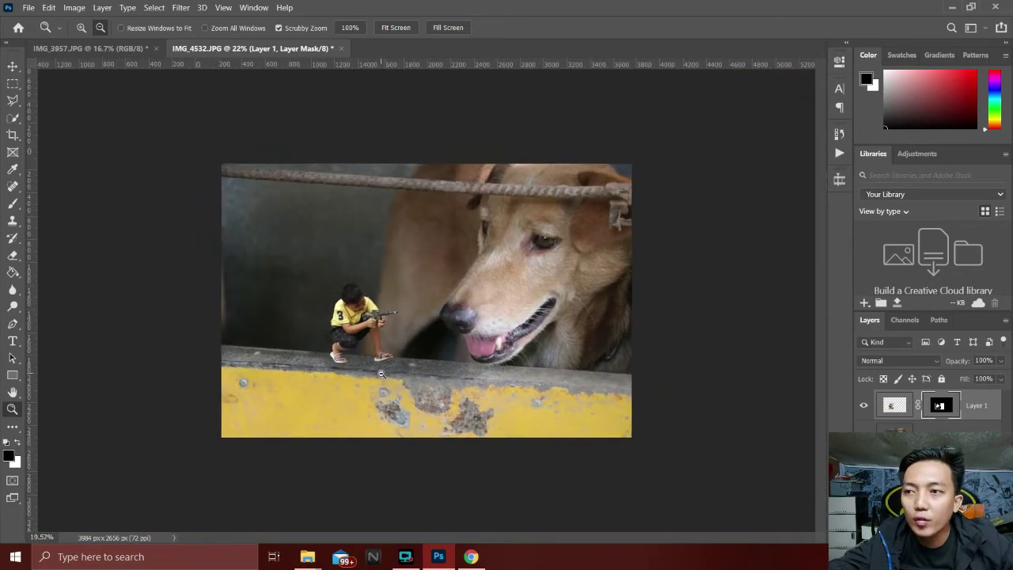
scroll(362, 352, "up", 1)
scroll(362, 352, "up", 2)
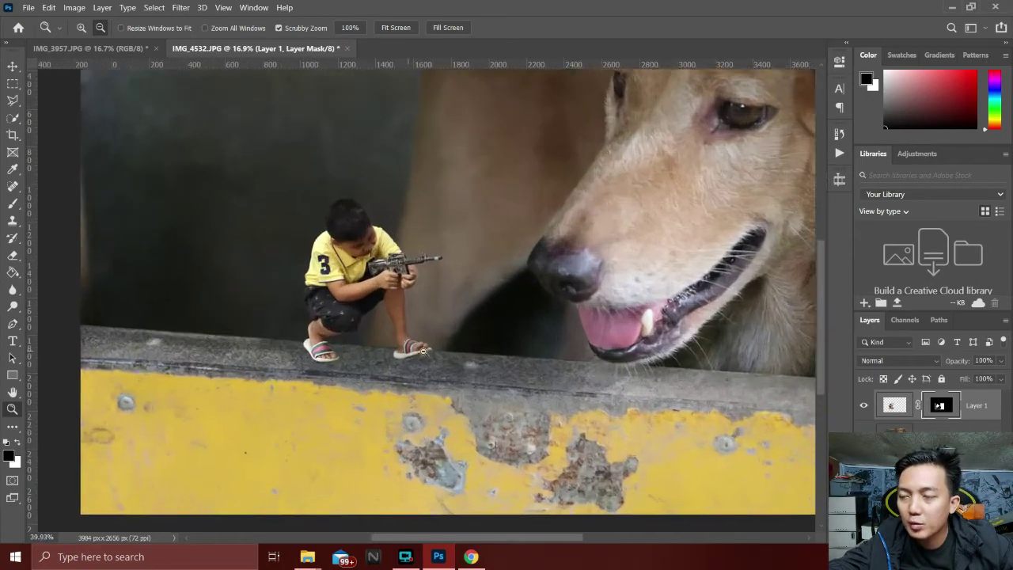
scroll(363, 352, "up", 2)
scroll(416, 388, "up", 1)
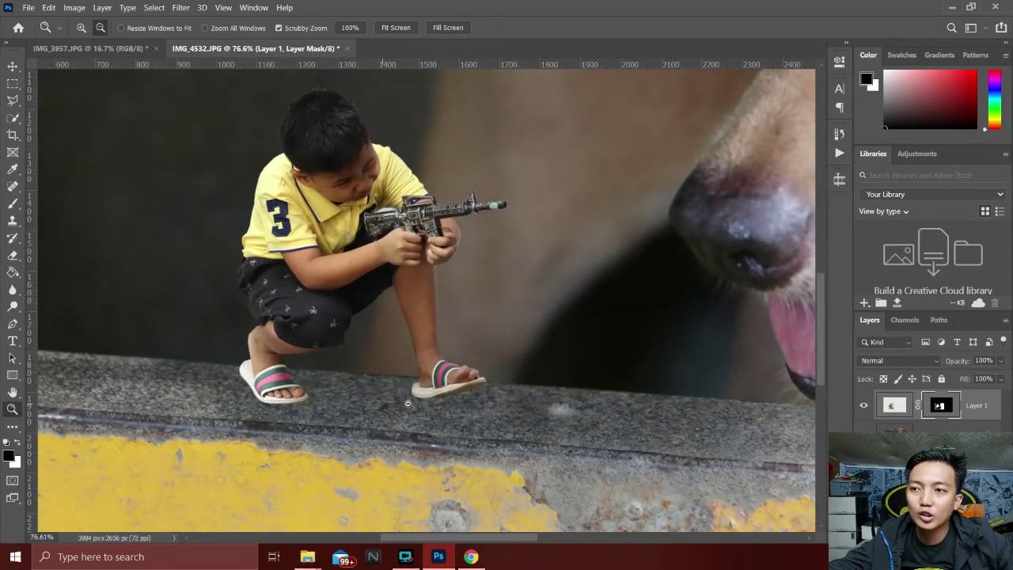
left_click_drag(465, 306, 441, 303)
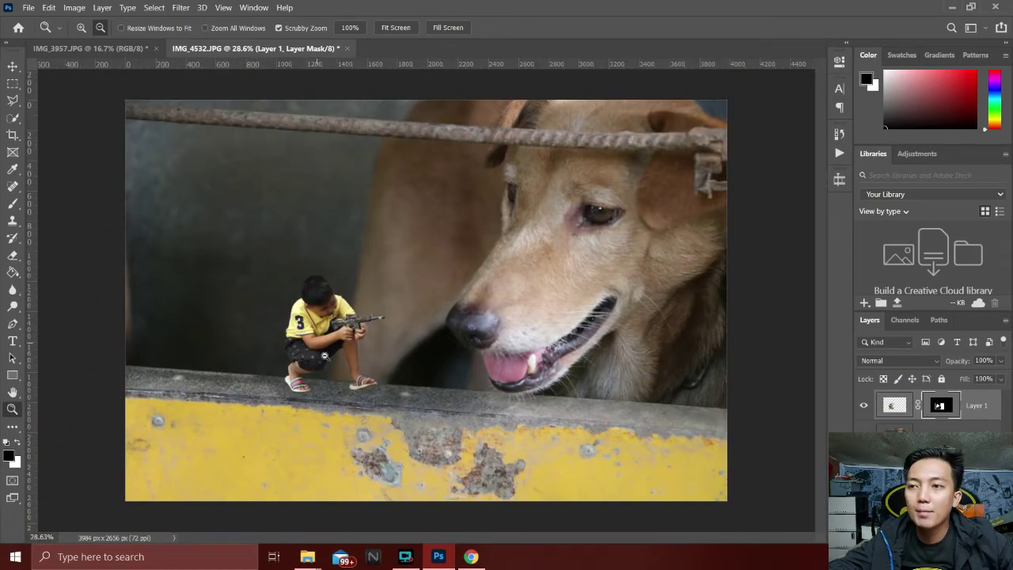
left_click_drag(326, 379, 614, 433)
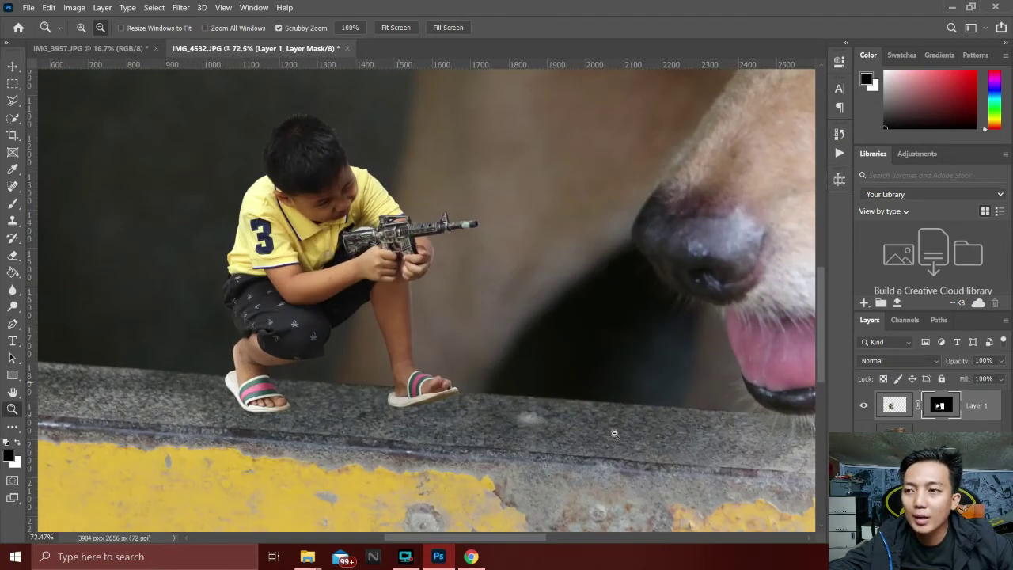
Create a new shadow layer and paint soft black shadow beside the sandal.
key("alt+bracketleft")
key("ctrl+j")
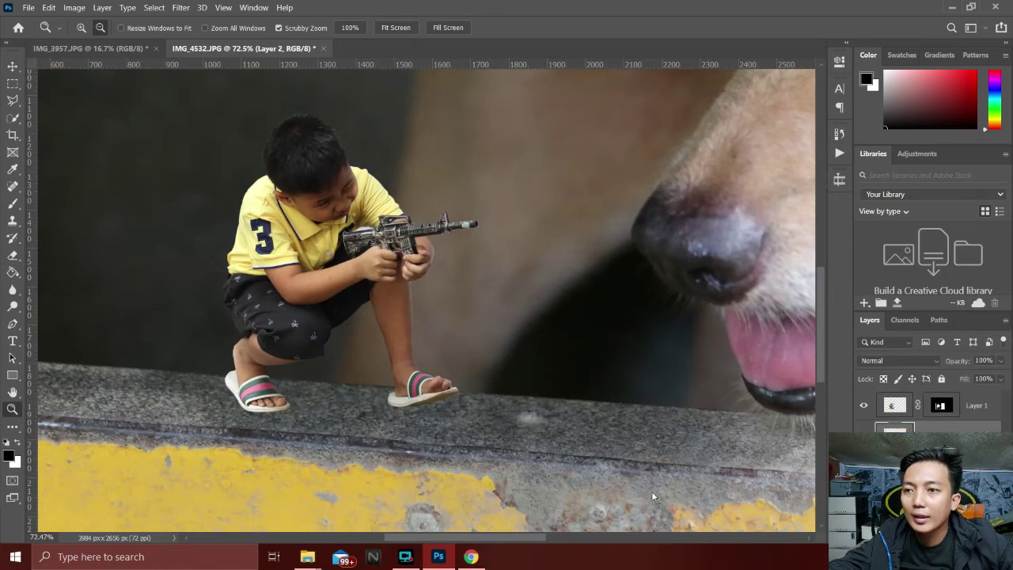
left_click_drag(318, 420, 340, 421)
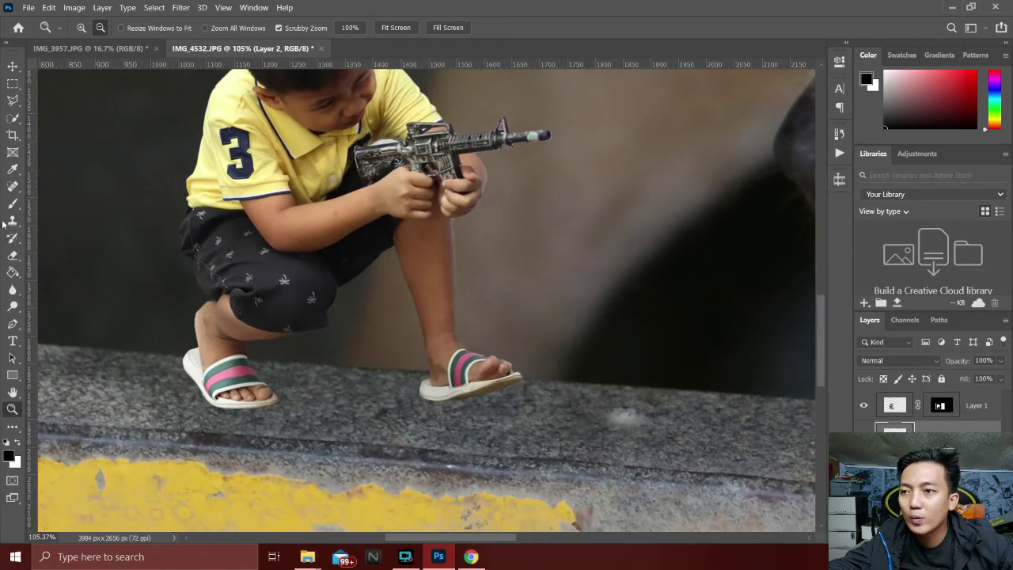
key("b")
left_click(87, 28)
left_click_drag(283, 387, 507, 392)
Extend the shadow beneath both sandals and fade the layer to about 61% opacity.
left_click(87, 28)
double_click(112, 129)
left_click(1002, 360)
left_click_drag(1001, 379, 983, 380)
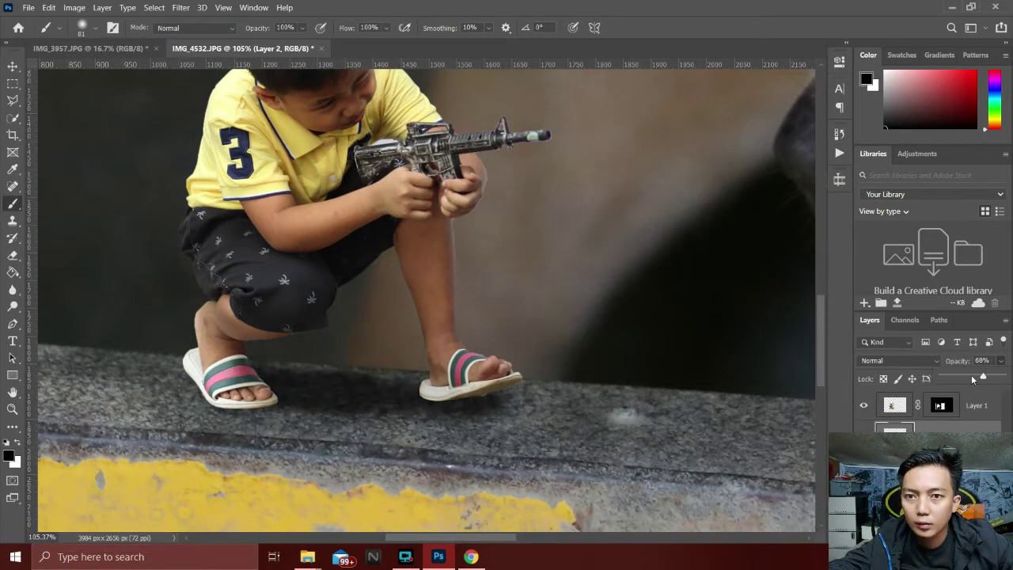
key("z")
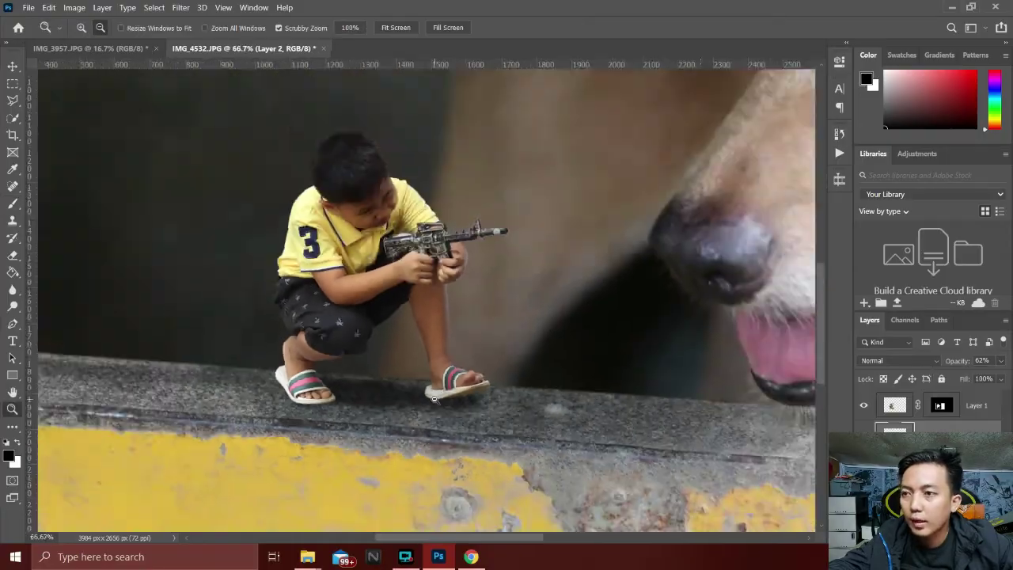
mouse_move(443, 396)
left_mouse_down()
mouse_move(456, 387)
mouse_move(396, 370)
mouse_move(454, 355)
left_mouse_up()
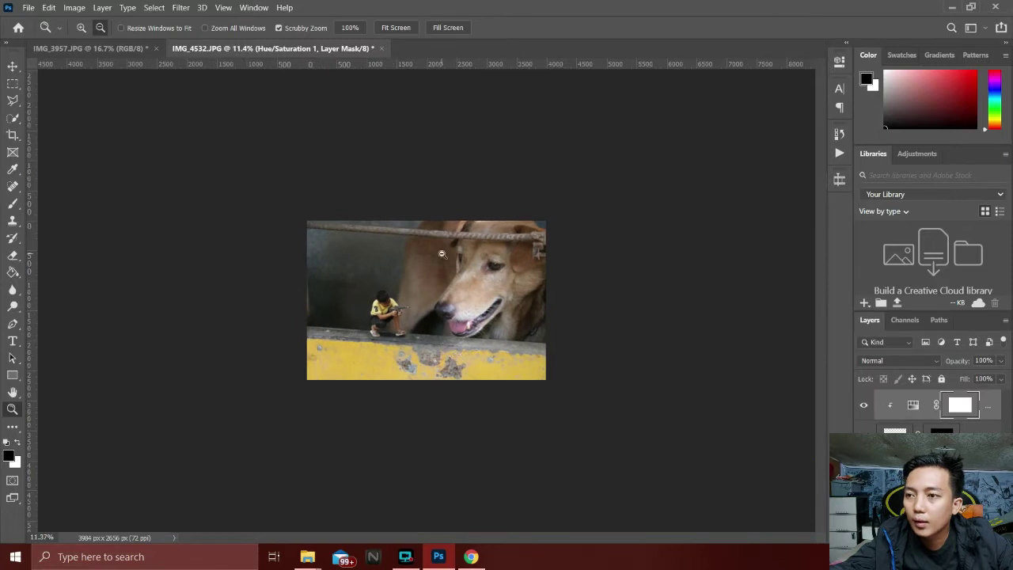
Zoom the composite to about 30% and show the new fill/adjustment layer menu.
left_click_drag(413, 307, 456, 315)
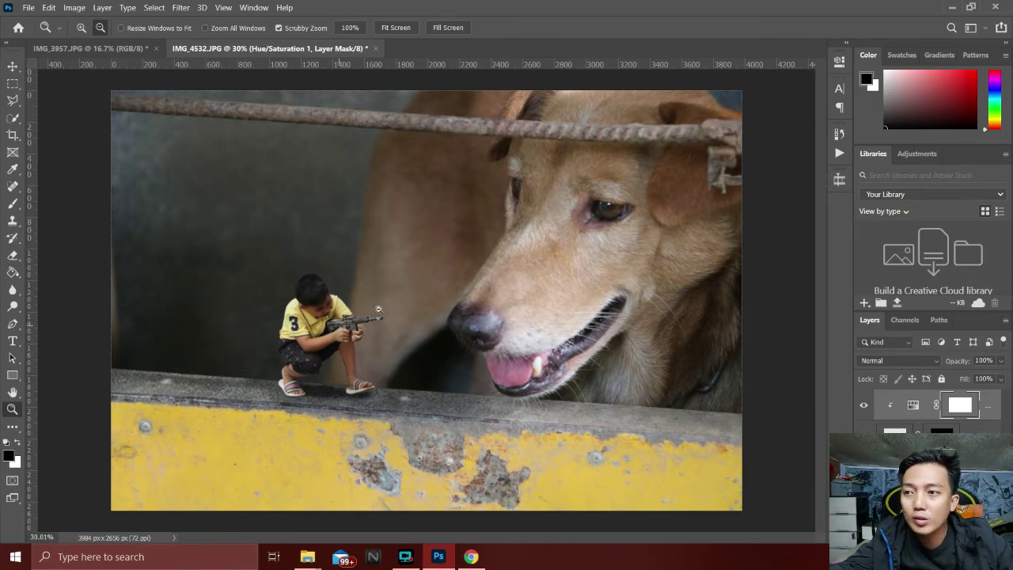
left_click(971, 499)
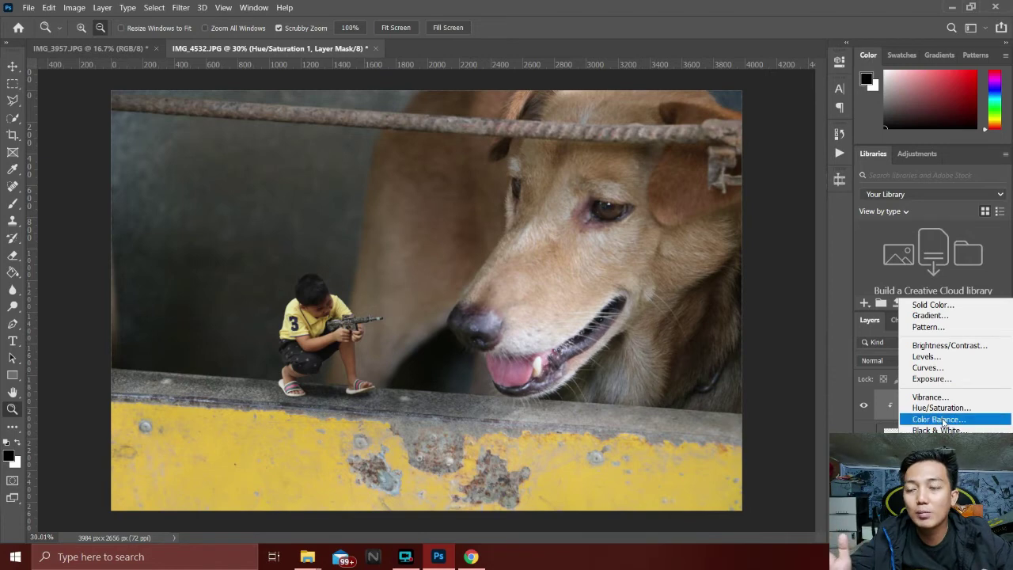
Add a Hue/Saturation 2 layer with Saturation -7 and close its Properties panel.
left_click(941, 407)
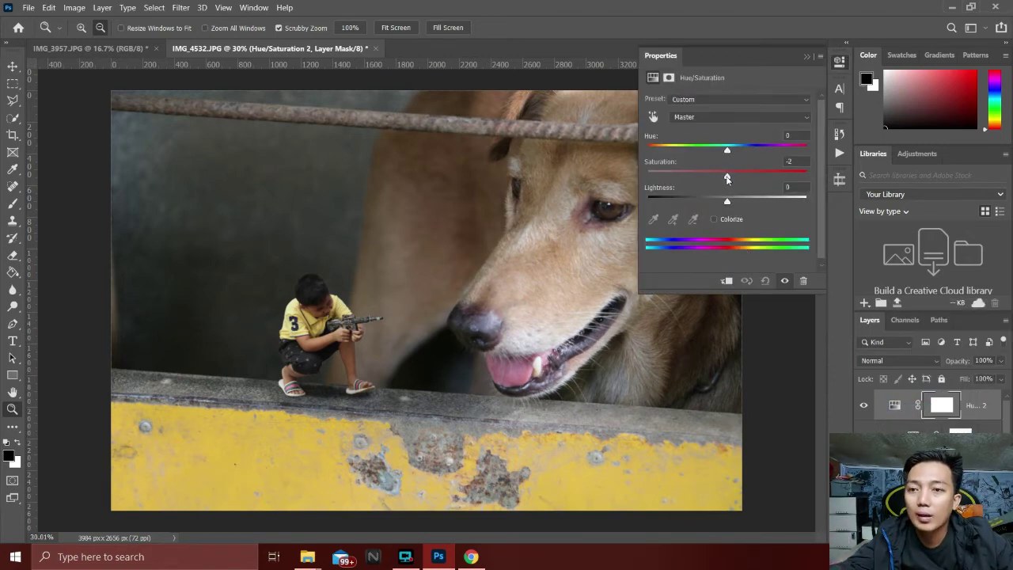
left_click_drag(727, 179, 722, 180)
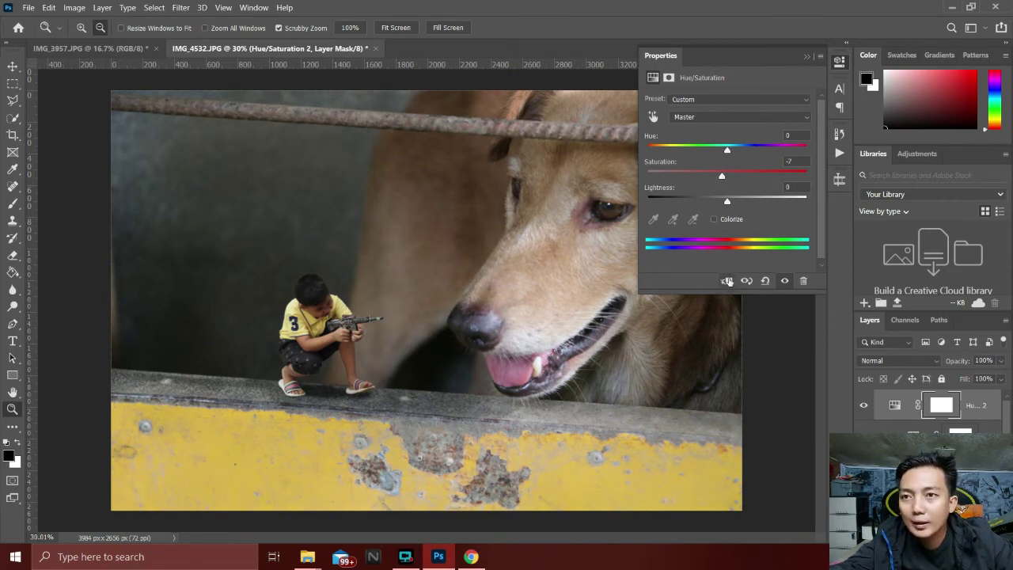
left_click(669, 358)
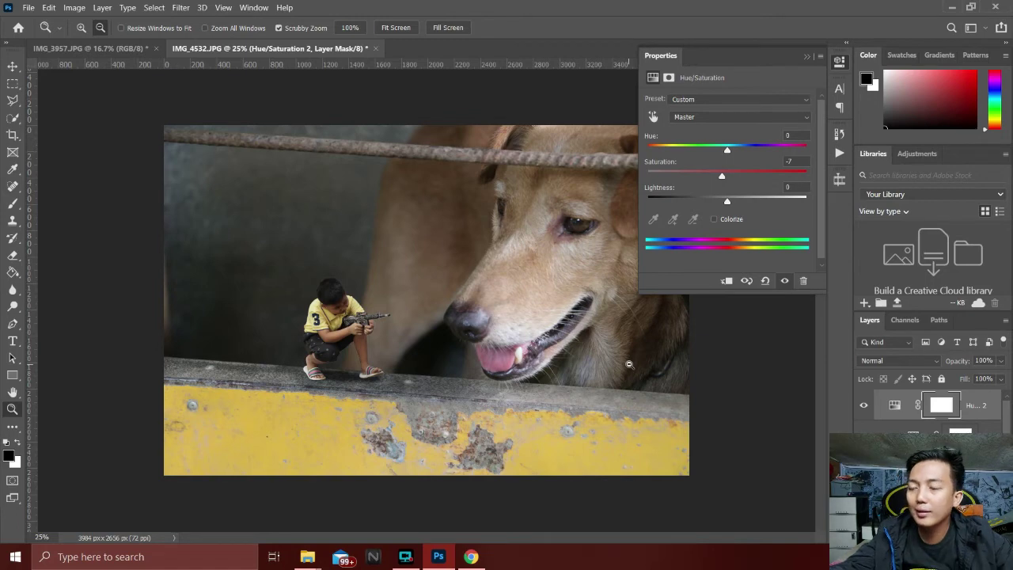
left_click(807, 57)
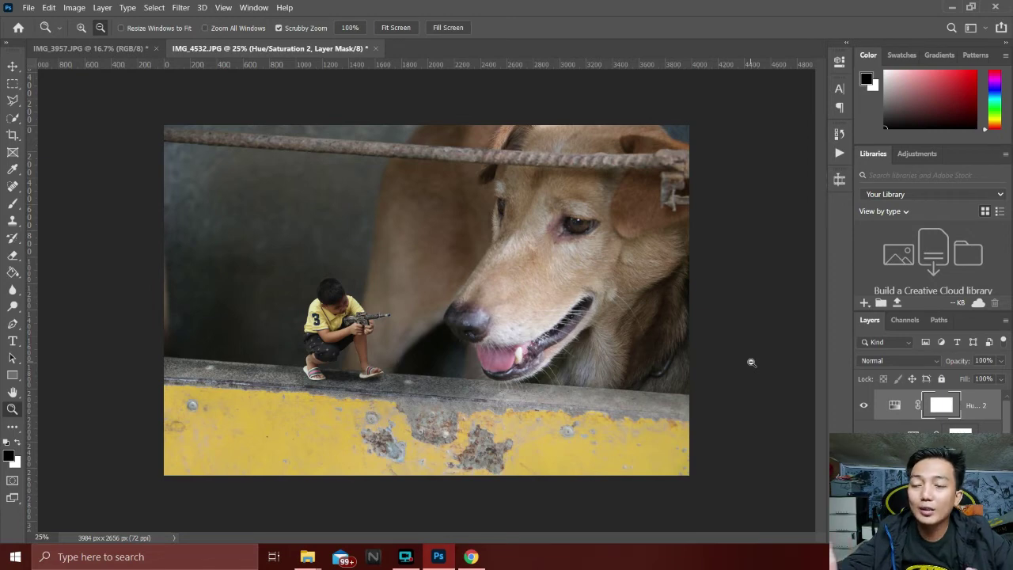
left_click_drag(401, 339, 414, 339)
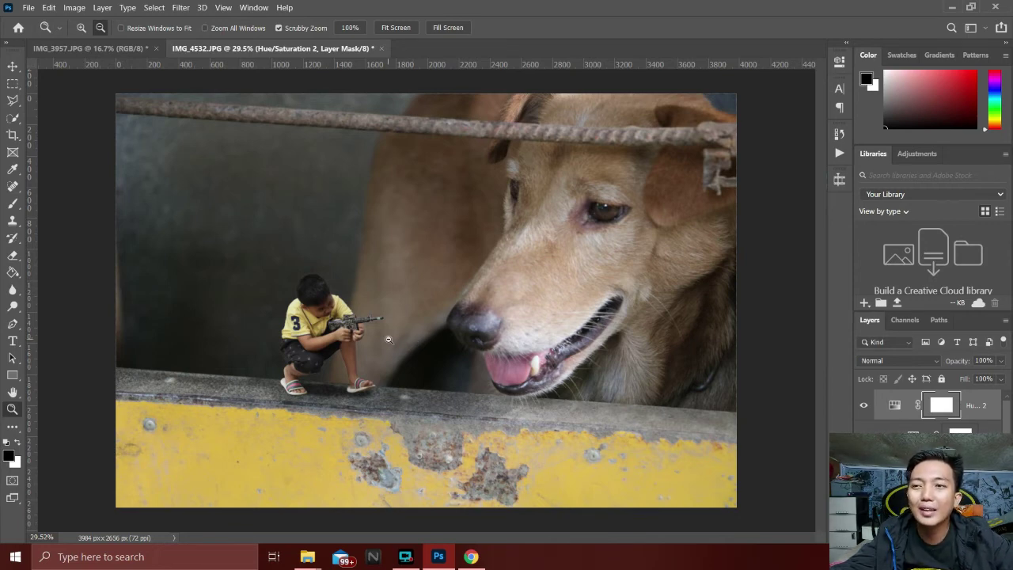
left_click_drag(389, 339, 406, 341)
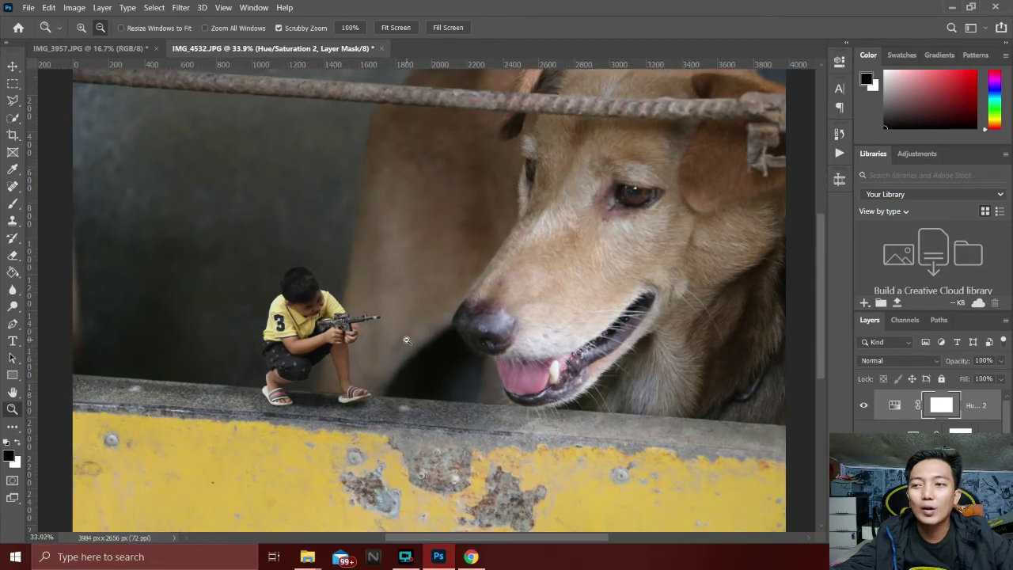